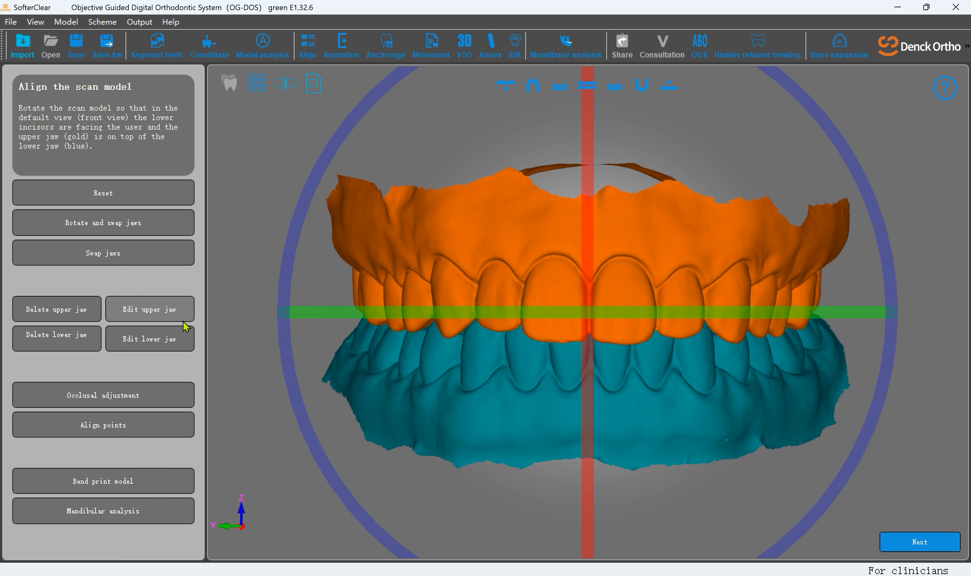
Open the upper jaw scan for editing
{"action": "left_click", "coordinate": [159, 312]}
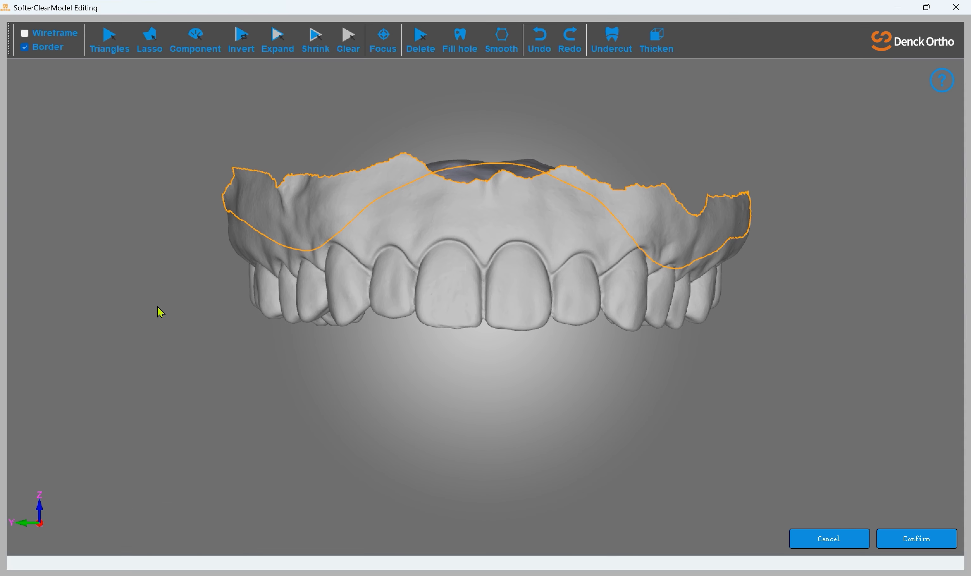
{"action": "scroll", "coordinate": [510, 269], "scroll_direction": "up", "scroll_amount": 3}
{"action": "right_click_drag", "start_coordinate": [510, 269], "coordinate": [505, 146]}
{"action": "scroll", "coordinate": [496, 271], "scroll_direction": "down", "scroll_amount": 2}
{"action": "right_click_drag", "start_coordinate": [497, 271], "coordinate": [288, 336]}
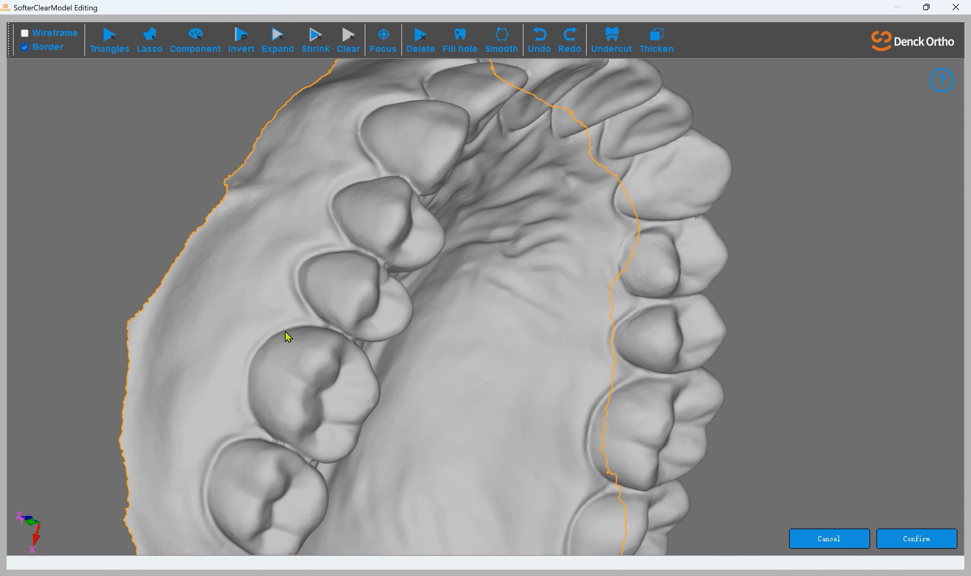
{"action": "scroll", "coordinate": [431, 326], "scroll_direction": "up", "scroll_amount": 5}
{"action": "right_click_drag", "start_coordinate": [432, 327], "coordinate": [289, 202]}
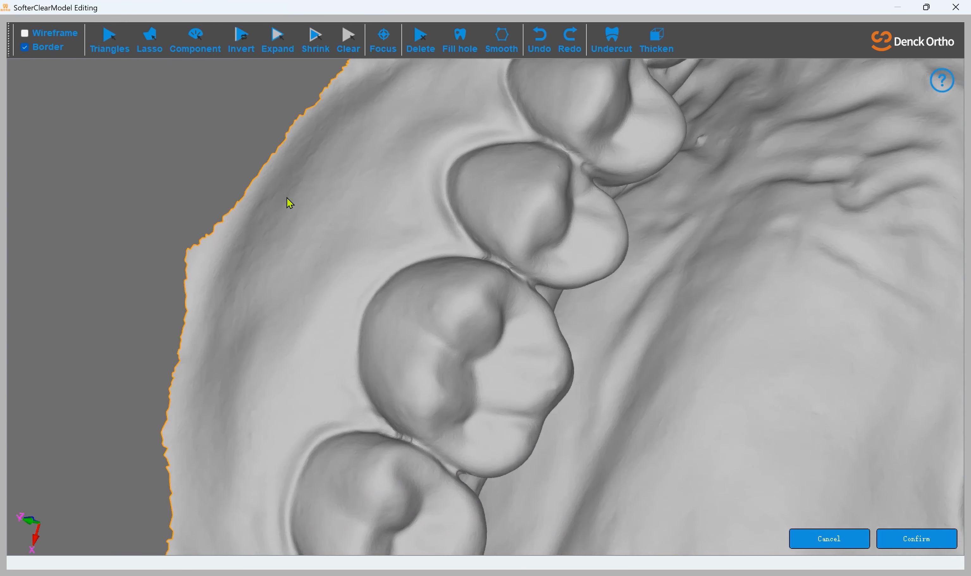
{"action": "scroll", "coordinate": [237, 138], "scroll_direction": "up", "scroll_amount": 3}
Lasso-select the ragged tissue edge behind the last molar with Xray enabled
{"action": "left_click", "coordinate": [160, 35]}
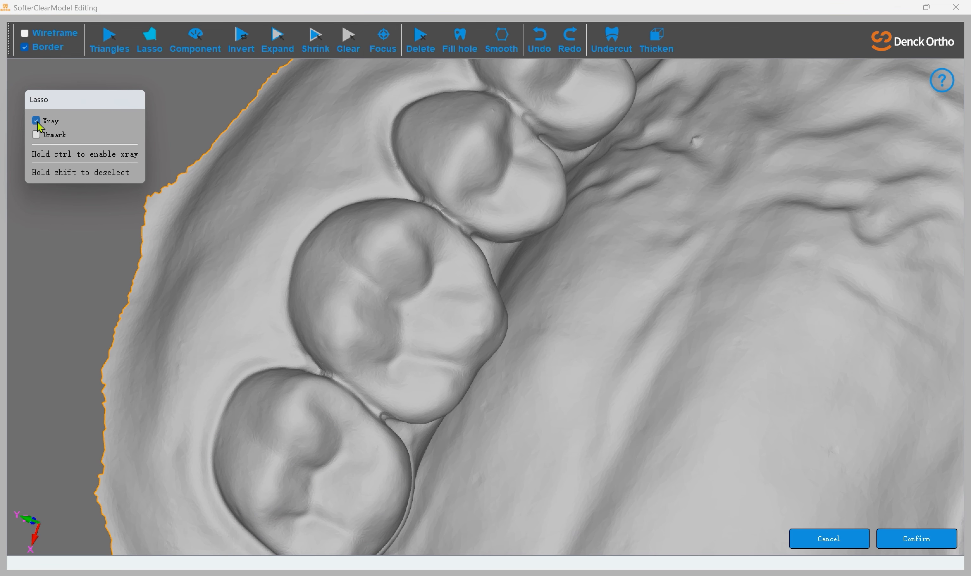
{"action": "scroll", "coordinate": [201, 220], "scroll_direction": "down", "scroll_amount": 4}
{"action": "right_click_drag", "start_coordinate": [293, 306], "coordinate": [406, 264]}
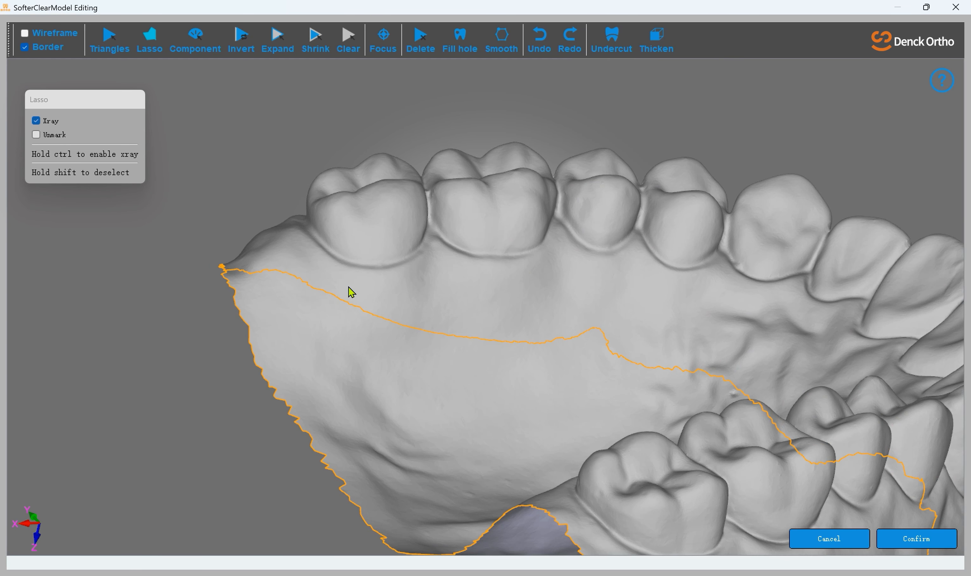
{"action": "scroll", "coordinate": [350, 291], "scroll_direction": "up", "scroll_amount": 4}
{"action": "right_click_drag", "start_coordinate": [362, 316], "coordinate": [329, 306]}
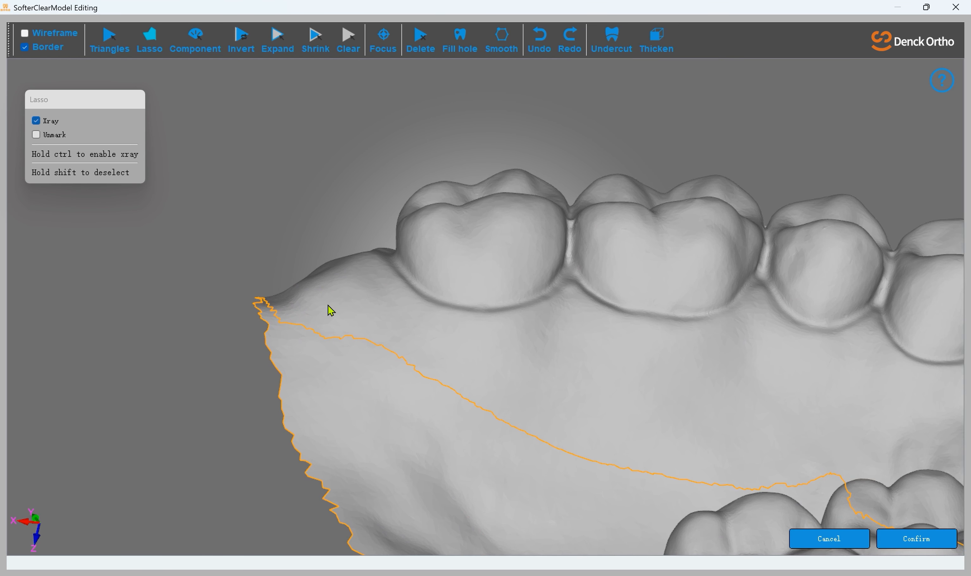
{"action": "mouse_move", "coordinate": [331, 244]}
{"action": "left_mouse_down"}
{"action": "mouse_move", "coordinate": [347, 306]}
{"action": "mouse_move", "coordinate": [217, 271]}
{"action": "mouse_move", "coordinate": [229, 257]}
{"action": "left_mouse_up"}
Turn off Xray, lasso-select a small patch on the palate near the last molar, and delete the selected areas
{"action": "right_click_drag", "start_coordinate": [308, 217], "coordinate": [621, 359]}
{"action": "right_click_drag", "start_coordinate": [521, 318], "coordinate": [371, 370]}
{"action": "right_click_drag", "start_coordinate": [364, 331], "coordinate": [344, 288]}
{"action": "left_click", "coordinate": [51, 124]}
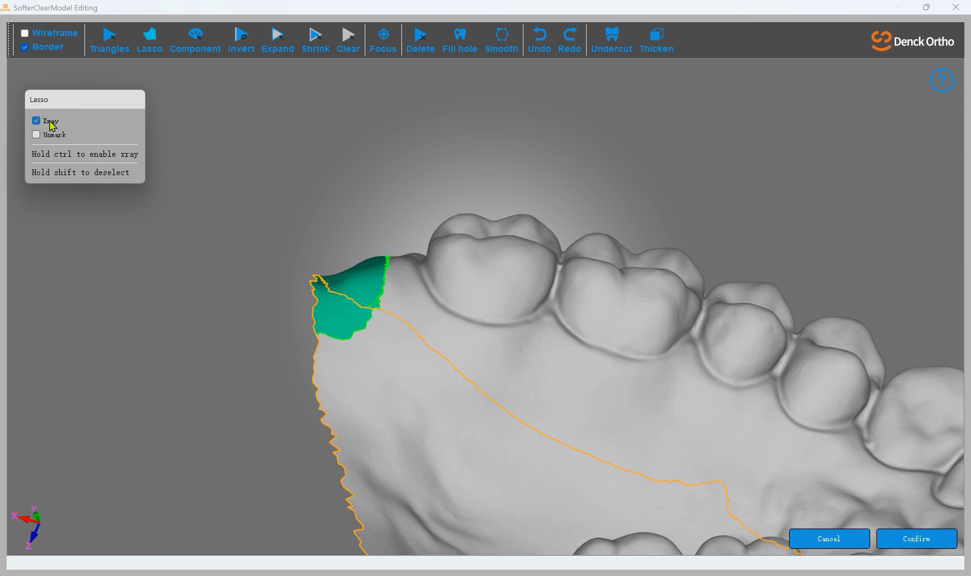
{"action": "mouse_move", "coordinate": [401, 270]}
{"action": "right_mouse_down"}
{"action": "mouse_move", "coordinate": [228, 251]}
{"action": "mouse_move", "coordinate": [542, 452]}
{"action": "mouse_move", "coordinate": [361, 307]}
{"action": "right_mouse_up"}
{"action": "left_click_drag", "start_coordinate": [449, 356], "coordinate": [447, 354]}
{"action": "mouse_move", "coordinate": [489, 318]}
{"action": "right_mouse_down"}
{"action": "mouse_move", "coordinate": [475, 283]}
{"action": "mouse_move", "coordinate": [592, 246]}
{"action": "mouse_move", "coordinate": [381, 256]}
{"action": "mouse_move", "coordinate": [368, 360]}
{"action": "mouse_move", "coordinate": [498, 304]}
{"action": "mouse_move", "coordinate": [514, 197]}
{"action": "right_mouse_up"}
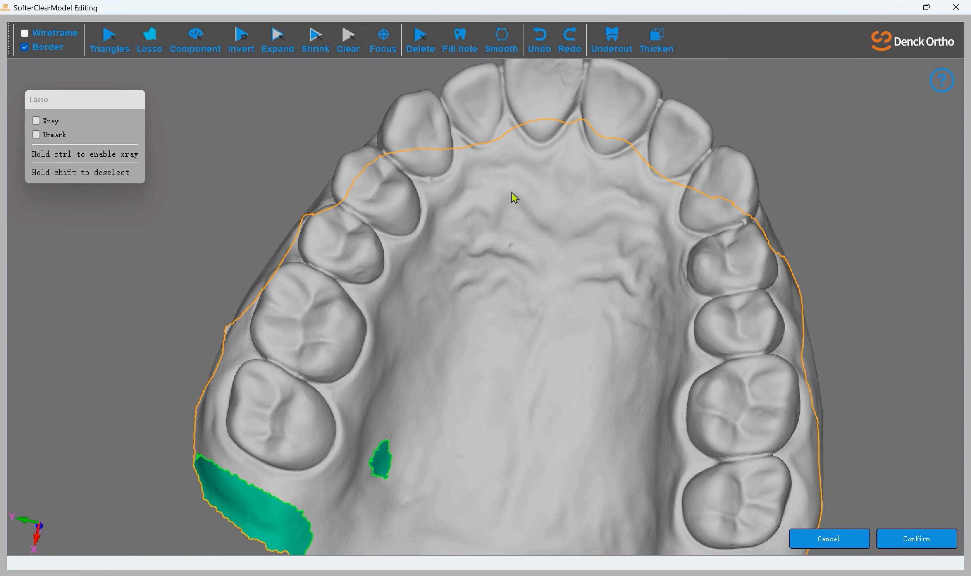
{"action": "left_click", "coordinate": [420, 40]}
Fill the small hole left in the palate near the last molar
{"action": "right_click_drag", "start_coordinate": [466, 295], "coordinate": [413, 292]}
{"action": "scroll", "coordinate": [411, 322], "scroll_direction": "up", "scroll_amount": 6}
{"action": "middle_click_drag", "start_coordinate": [422, 359], "coordinate": [473, 334]}
{"action": "scroll", "coordinate": [475, 331], "scroll_direction": "up", "scroll_amount": 4}
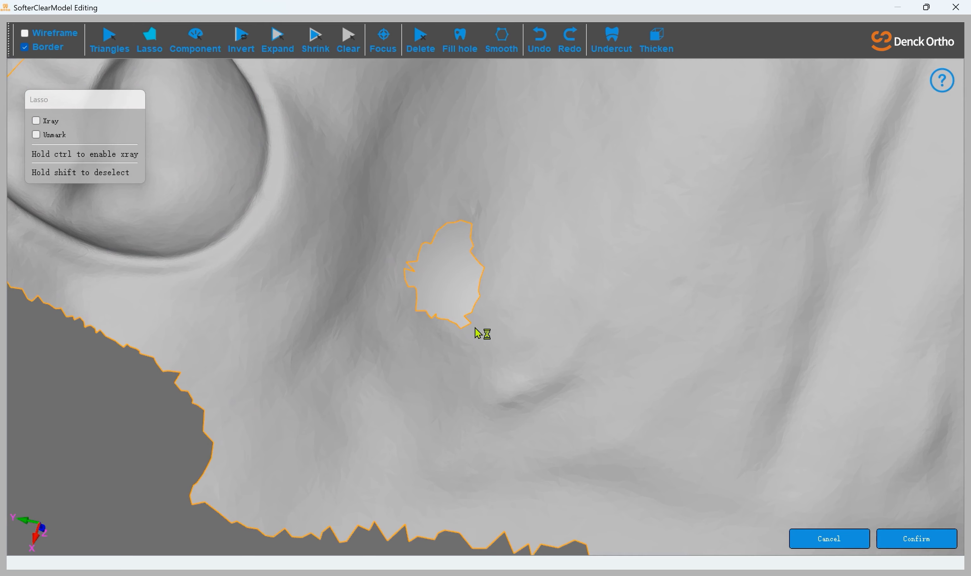
{"action": "scroll", "coordinate": [479, 333], "scroll_direction": "up", "scroll_amount": 3}
{"action": "scroll", "coordinate": [445, 234], "scroll_direction": "up", "scroll_amount": 2}
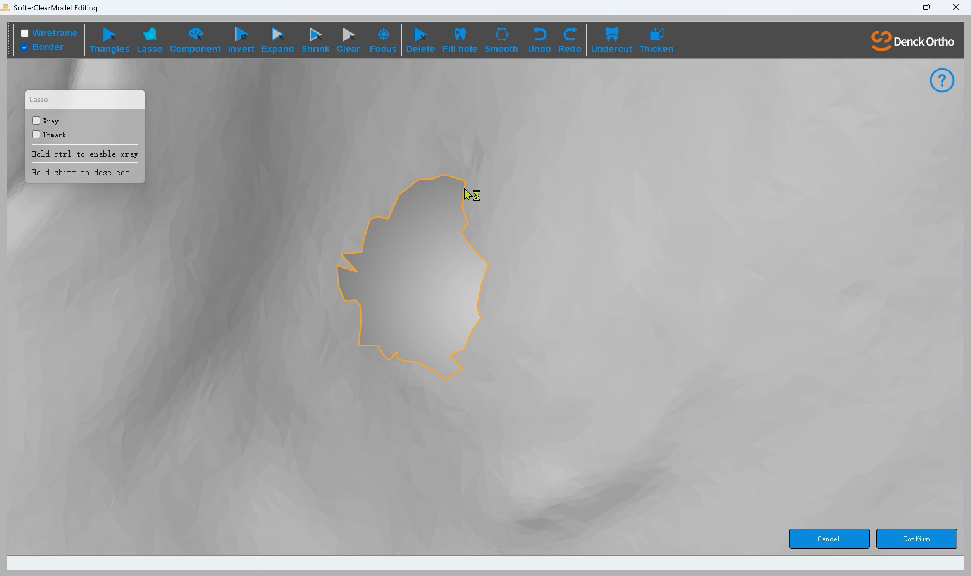
{"action": "left_click", "coordinate": [471, 45]}
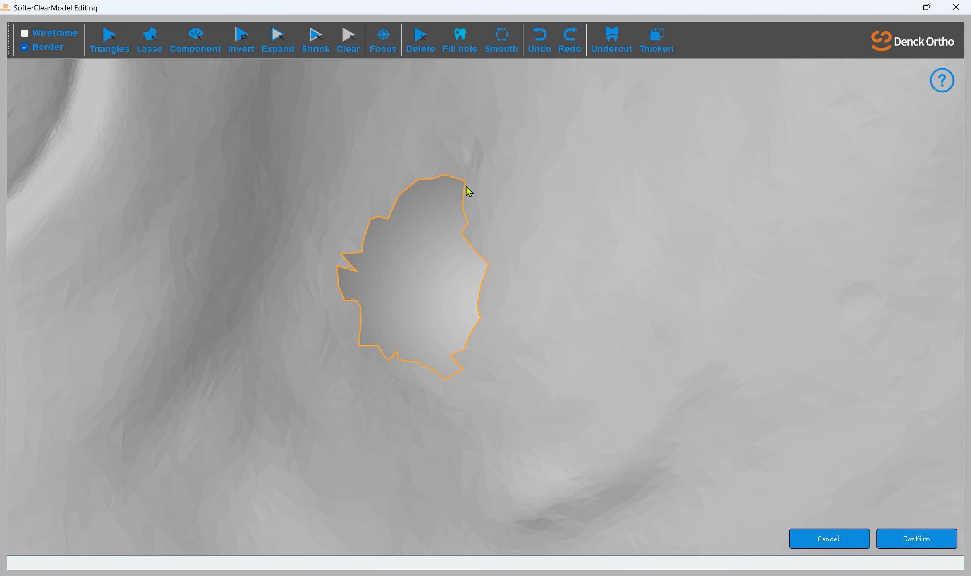
{"action": "scroll", "coordinate": [466, 186], "scroll_direction": "down", "scroll_amount": 1}
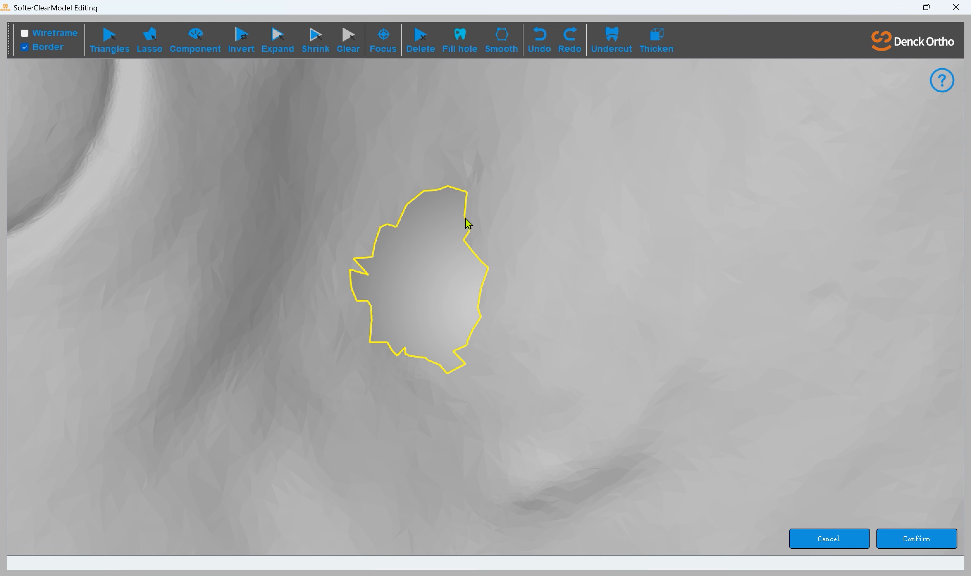
{"action": "left_click", "coordinate": [465, 220]}
Confirm the upper jaw edits and apply them permanently to the scan model
{"action": "scroll", "coordinate": [486, 307], "scroll_direction": "down", "scroll_amount": 3}
{"action": "middle_click_drag", "start_coordinate": [482, 323], "coordinate": [460, 341]}
{"action": "scroll", "coordinate": [460, 341], "scroll_direction": "down", "scroll_amount": 3}
{"action": "middle_click_drag", "start_coordinate": [444, 265], "coordinate": [695, 421]}
{"action": "scroll", "coordinate": [707, 415], "scroll_direction": "down", "scroll_amount": 1}
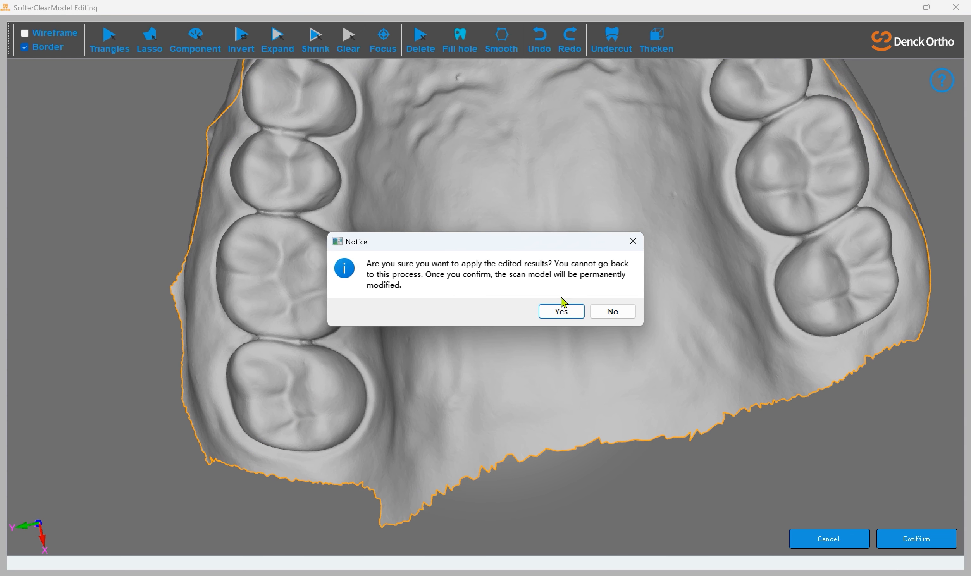
{"action": "left_click", "coordinate": [561, 311]}
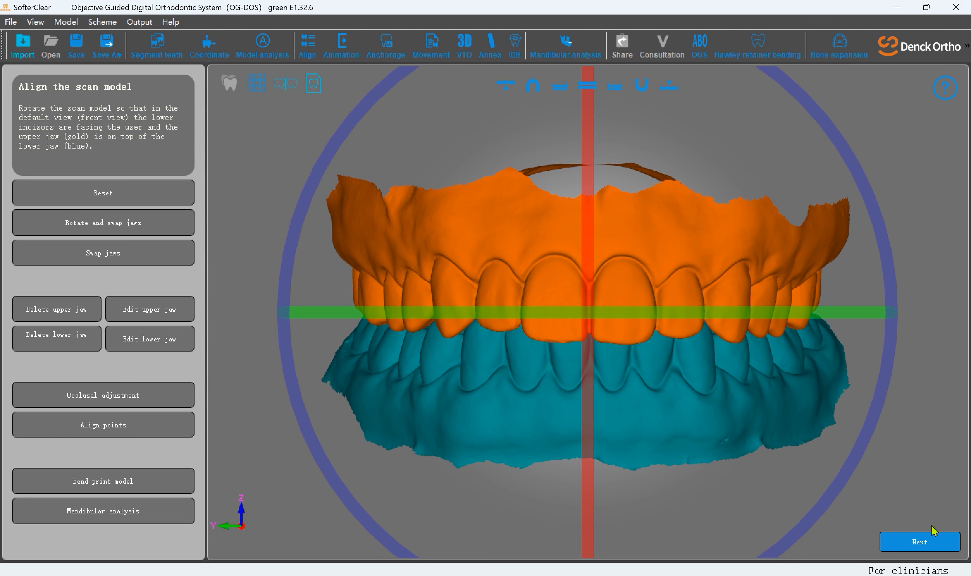
Move on from scan alignment and open the upper model for editing from the labial steel wire stage
{"action": "left_click", "coordinate": [927, 548]}
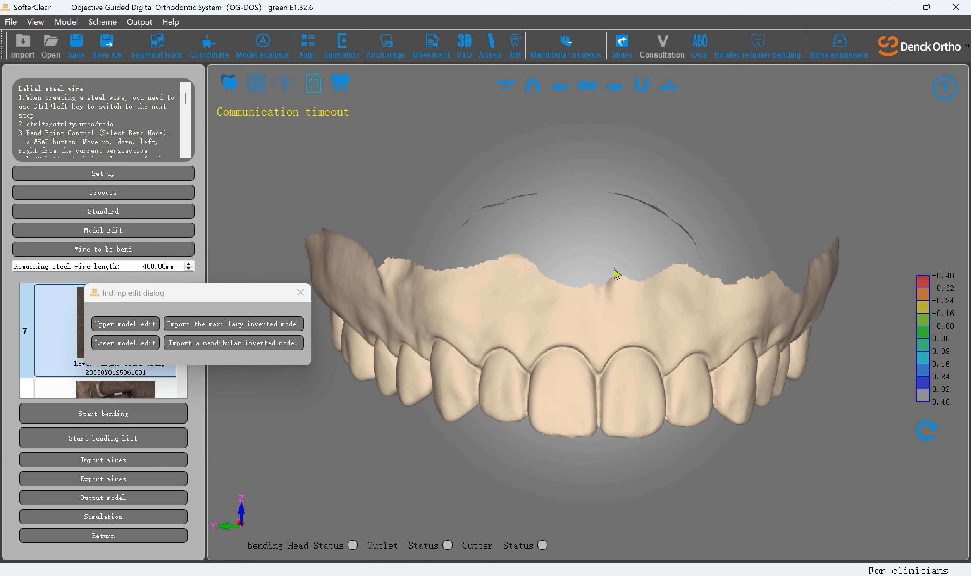
{"action": "left_click", "coordinate": [301, 293]}
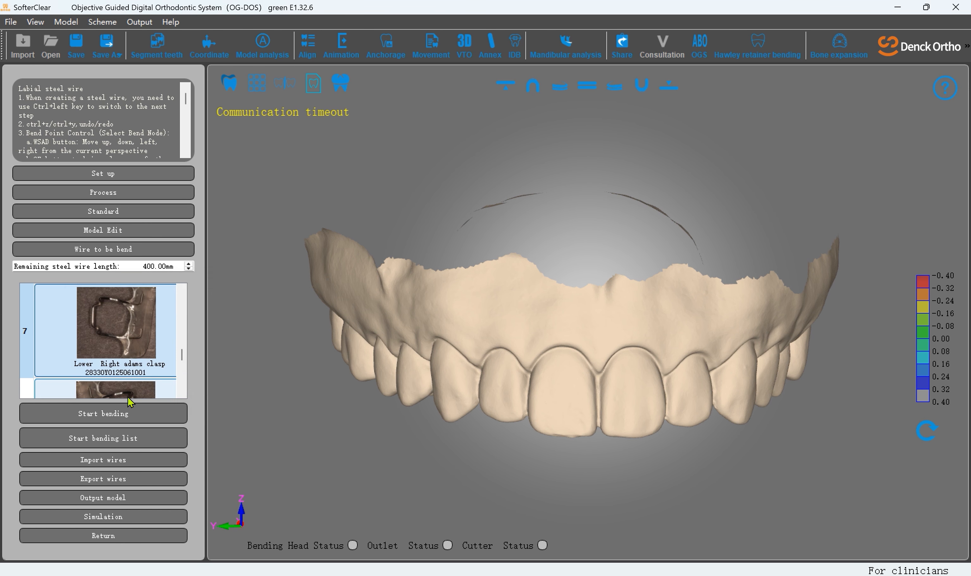
{"action": "left_click", "coordinate": [131, 235]}
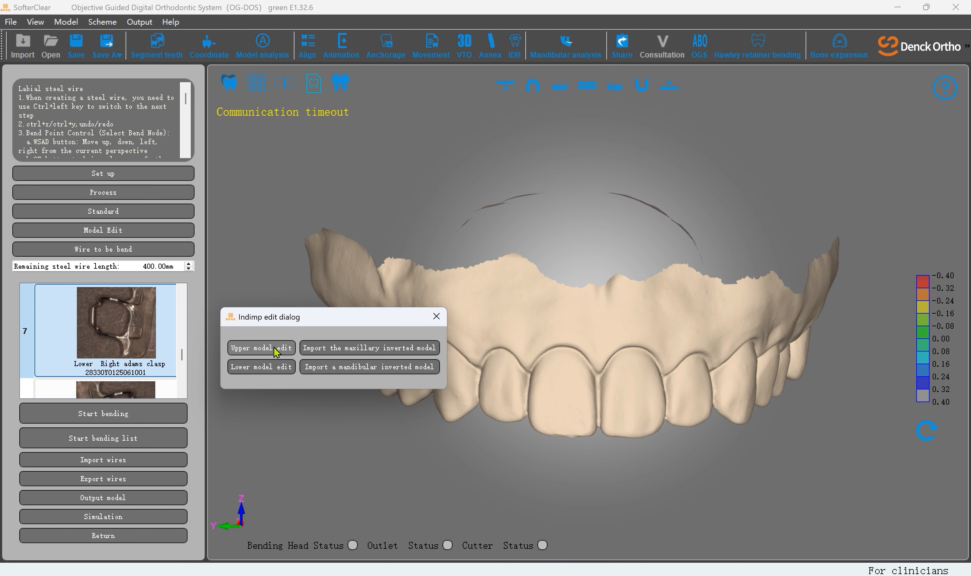
{"action": "left_click", "coordinate": [298, 352]}
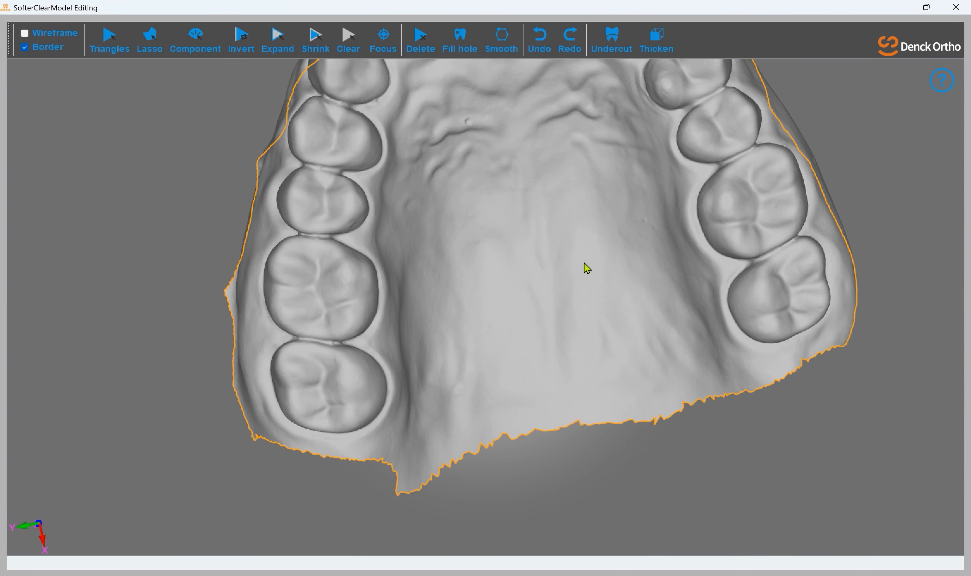
Open the Undercut tool for the upper model
{"action": "scroll", "coordinate": [626, 136], "scroll_direction": "down", "scroll_amount": 1}
{"action": "middle_click_drag", "start_coordinate": [626, 136], "coordinate": [625, 241]}
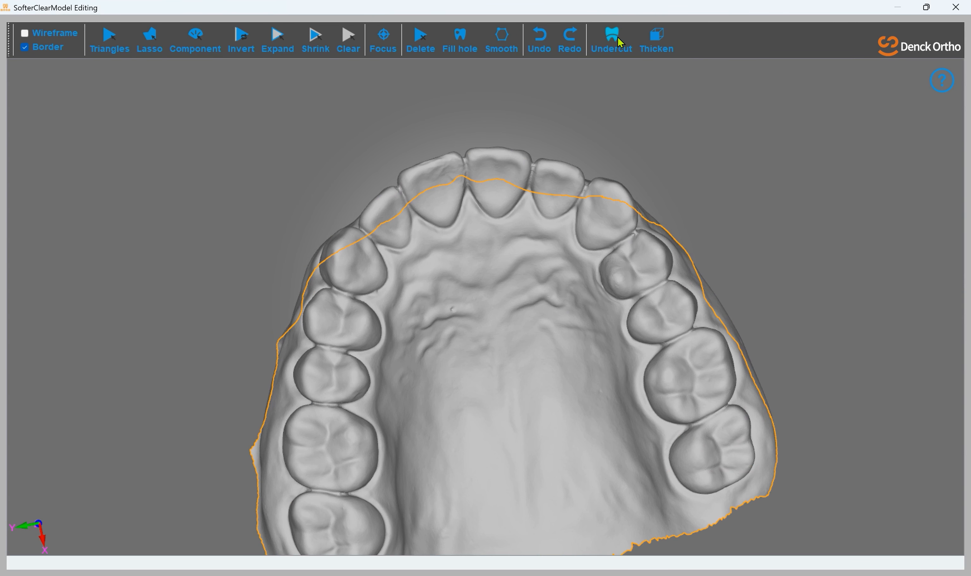
{"action": "left_click", "coordinate": [620, 41]}
{"action": "left_click_drag", "start_coordinate": [582, 167], "coordinate": [579, 122]}
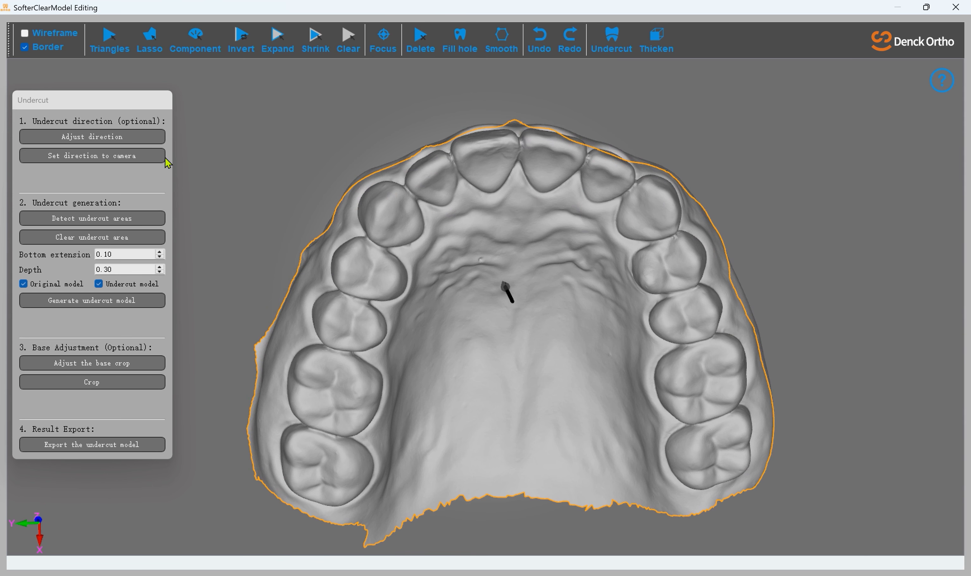
Enable undercut direction adjustment and set the direction to the front camera view
{"action": "left_click", "coordinate": [123, 138]}
{"action": "left_click_drag", "start_coordinate": [546, 271], "coordinate": [590, 256]}
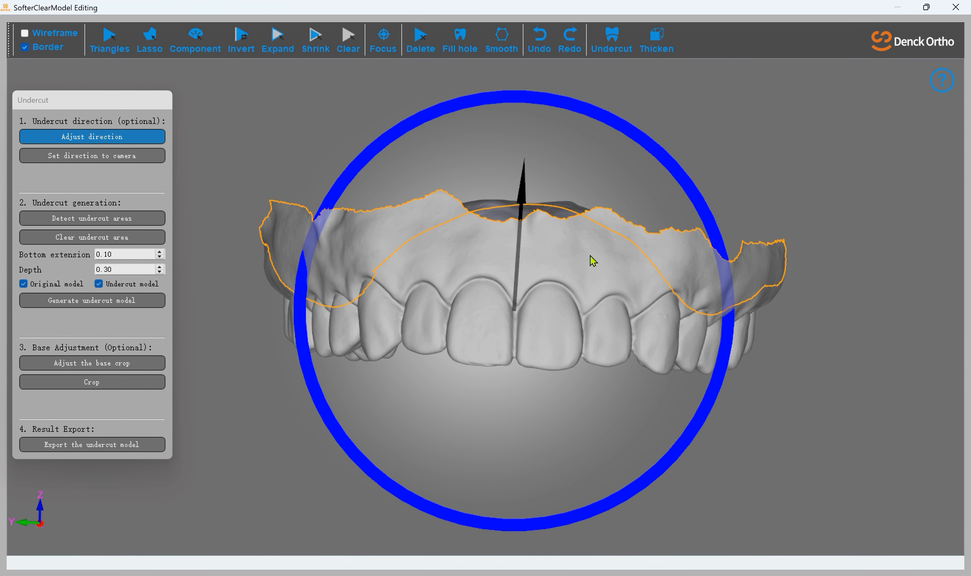
{"action": "left_click", "coordinate": [126, 158]}
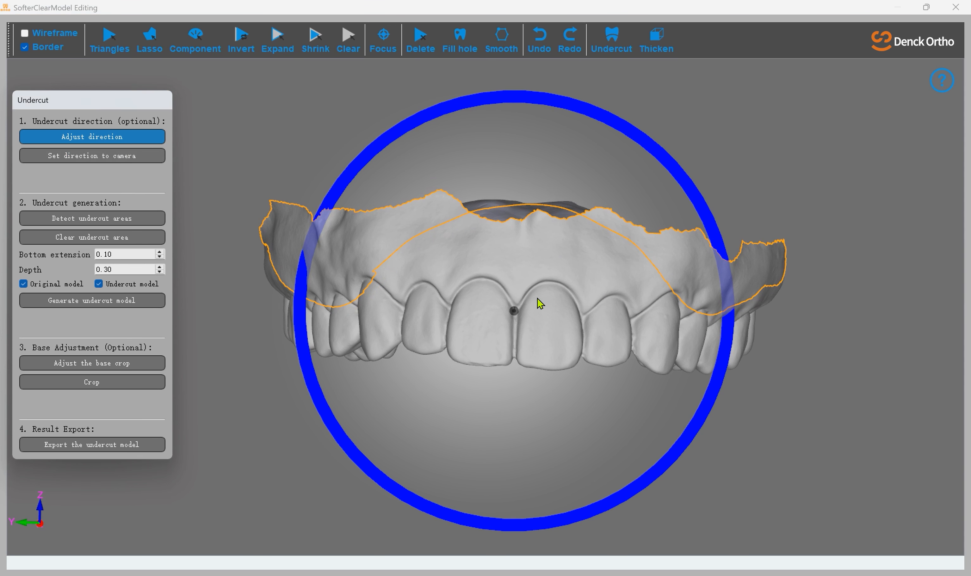
Set the undercut direction to the camera view facing the biting surfaces of the upper teeth
{"action": "left_click_drag", "start_coordinate": [597, 341], "coordinate": [566, 275]}
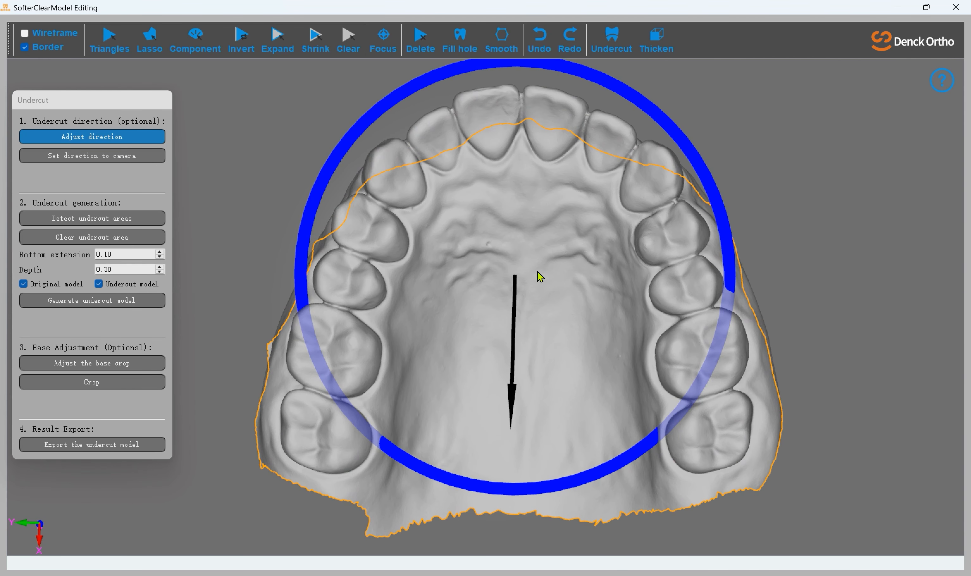
{"action": "left_click", "coordinate": [97, 159]}
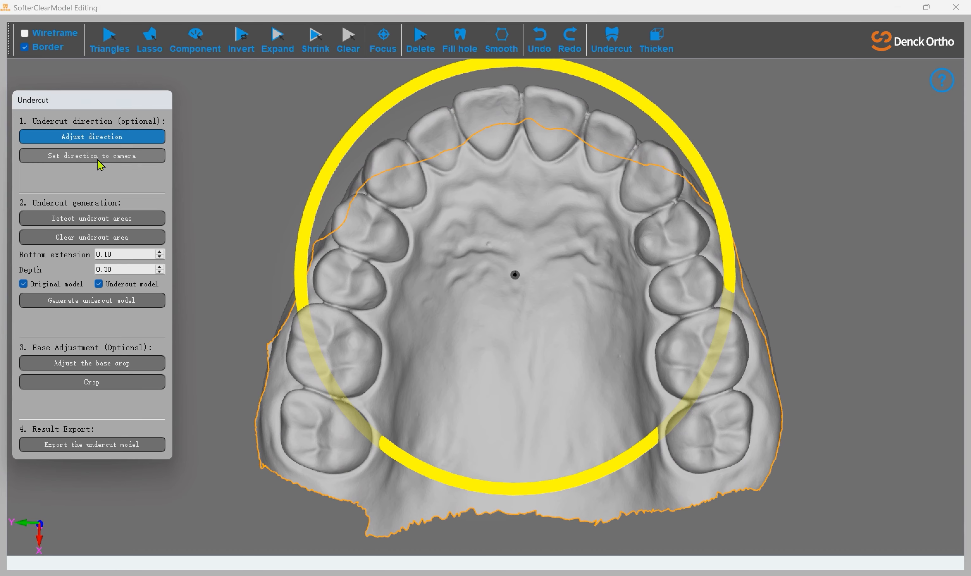
{"action": "left_click_drag", "start_coordinate": [512, 232], "coordinate": [566, 249]}
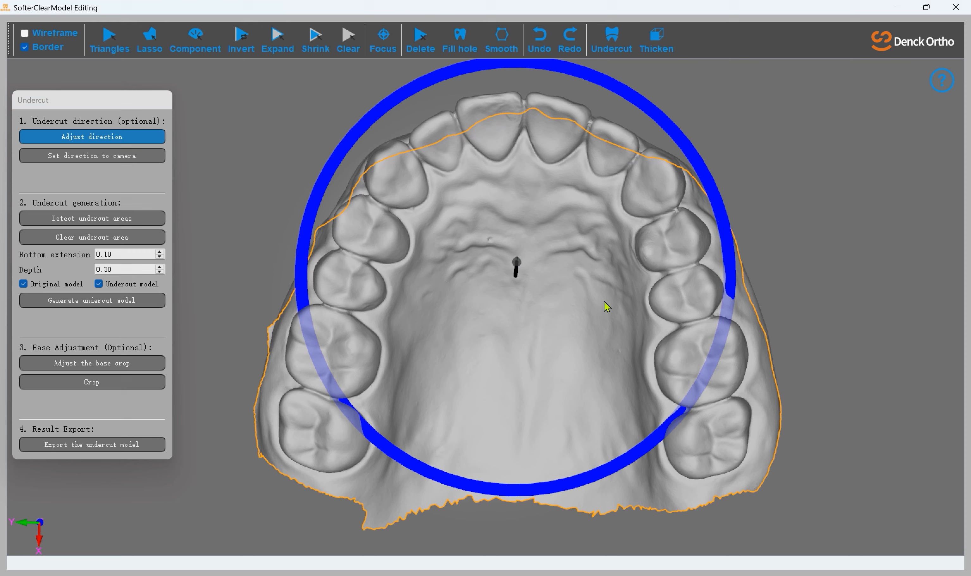
{"action": "left_click", "coordinate": [139, 157]}
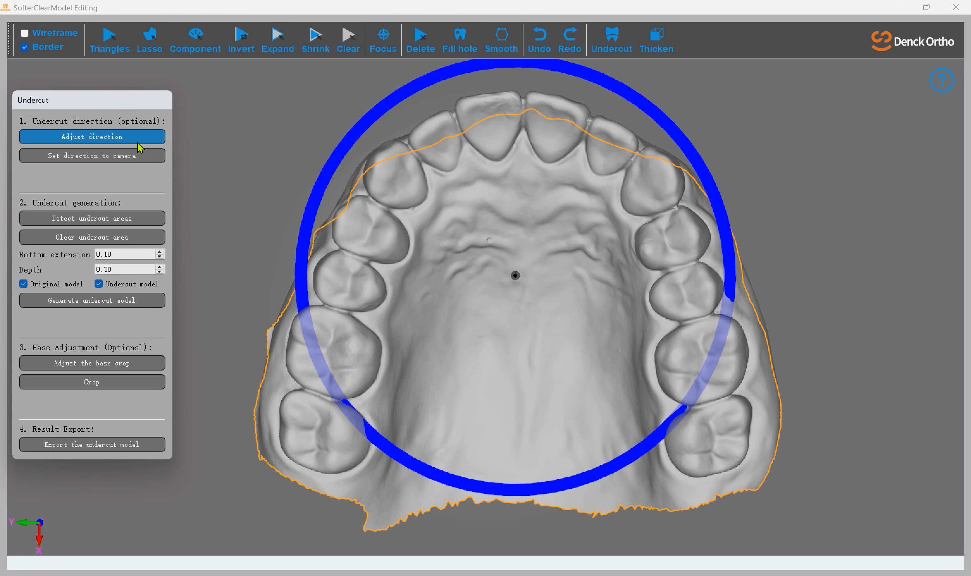
Detect the undercut areas on the upper model and turn off direction adjustment
{"action": "left_click", "coordinate": [110, 220]}
{"action": "left_click", "coordinate": [512, 304]}
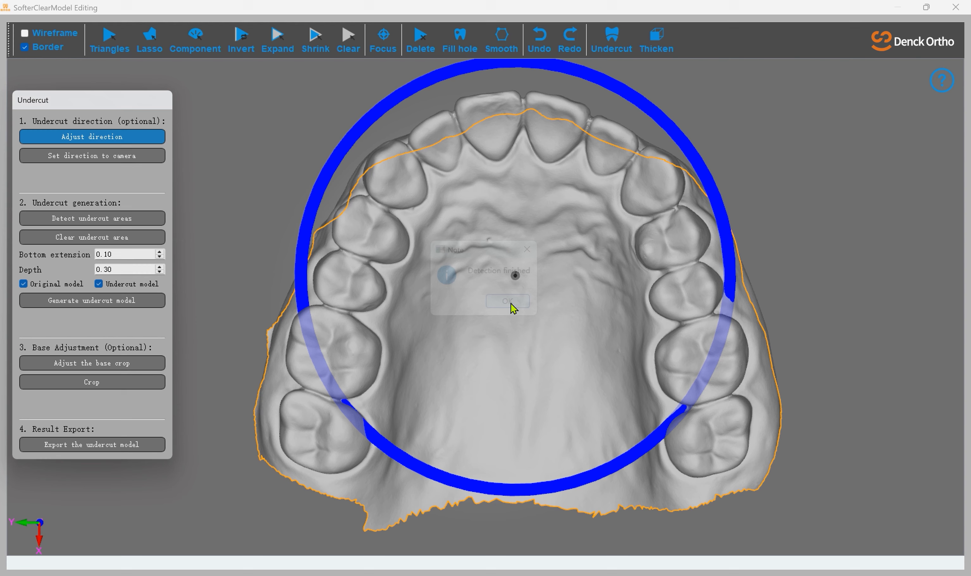
{"action": "left_click", "coordinate": [150, 141]}
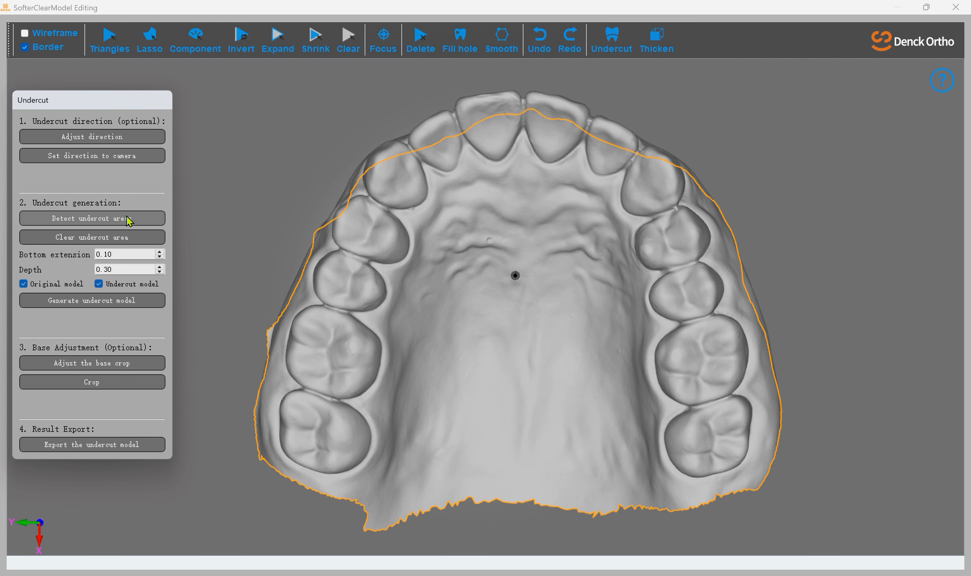
{"action": "left_click", "coordinate": [516, 304]}
{"action": "middle_click_drag", "start_coordinate": [632, 326], "coordinate": [736, 343]}
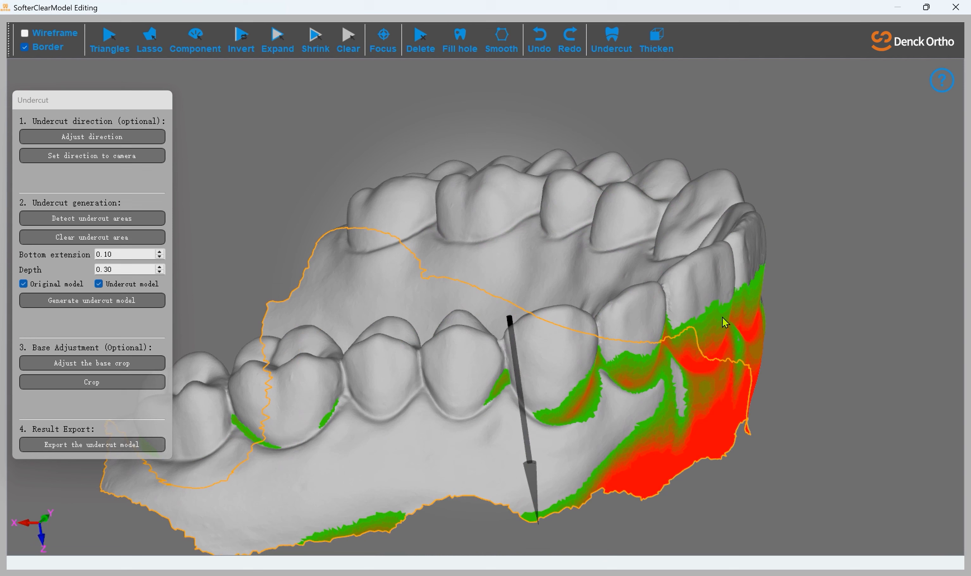
{"action": "middle_click_drag", "start_coordinate": [555, 244], "coordinate": [434, 237]}
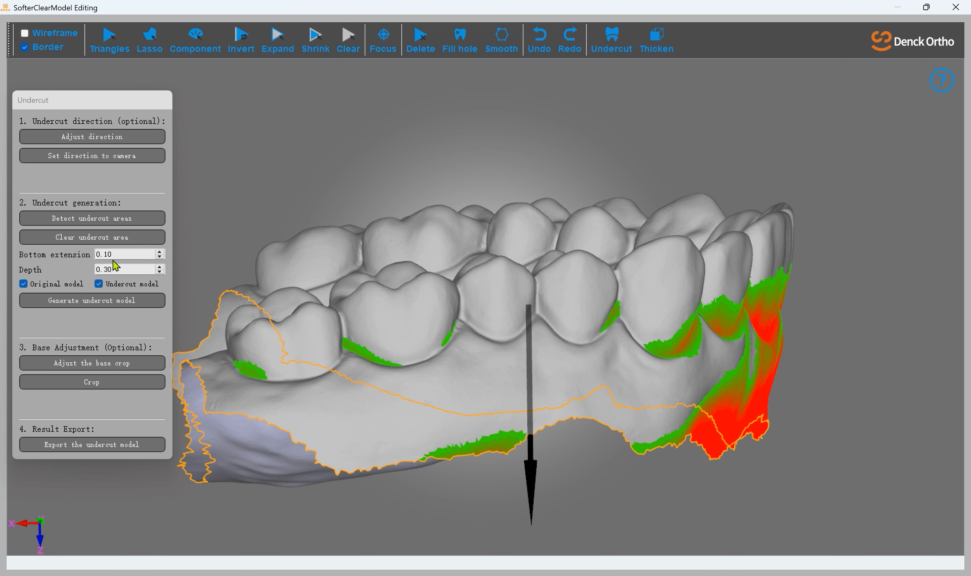
Try other undercut depths, such as 0.20, and set the depth back to 0.30
{"action": "left_click", "coordinate": [160, 268]}
{"action": "left_click", "coordinate": [160, 267]}
{"action": "left_click", "coordinate": [160, 268]}
{"action": "left_click", "coordinate": [161, 268]}
{"action": "left_click", "coordinate": [160, 271]}
{"action": "left_click", "coordinate": [160, 271]}
{"action": "left_click", "coordinate": [160, 271]}
{"action": "left_click", "coordinate": [160, 271]}
{"action": "scroll", "coordinate": [134, 272], "scroll_direction": "up", "scroll_amount": 2}
{"action": "scroll", "coordinate": [133, 272], "scroll_direction": "up", "scroll_amount": 1}
{"action": "scroll", "coordinate": [133, 272], "scroll_direction": "down", "scroll_amount": 5}
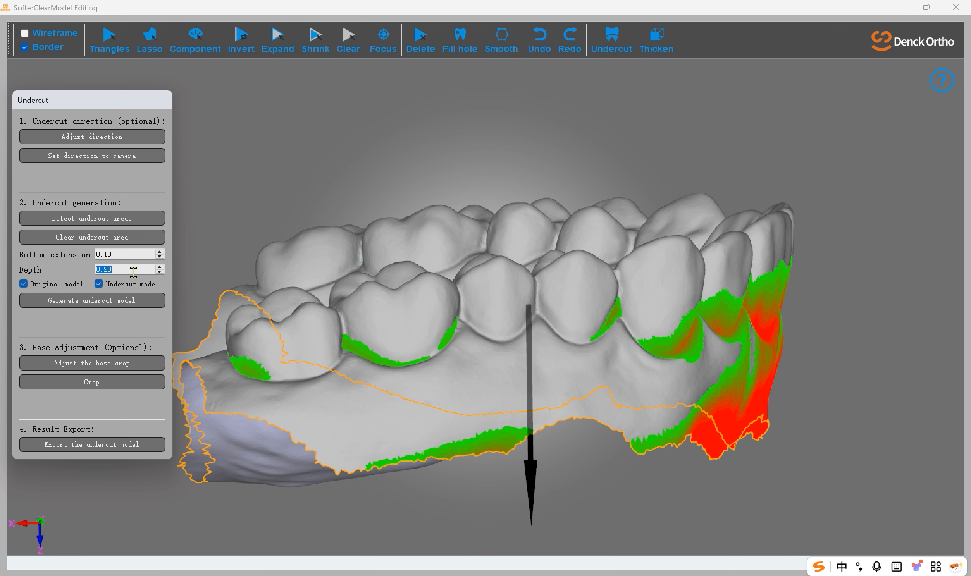
{"action": "scroll", "coordinate": [133, 272], "scroll_direction": "up", "scroll_amount": 2}
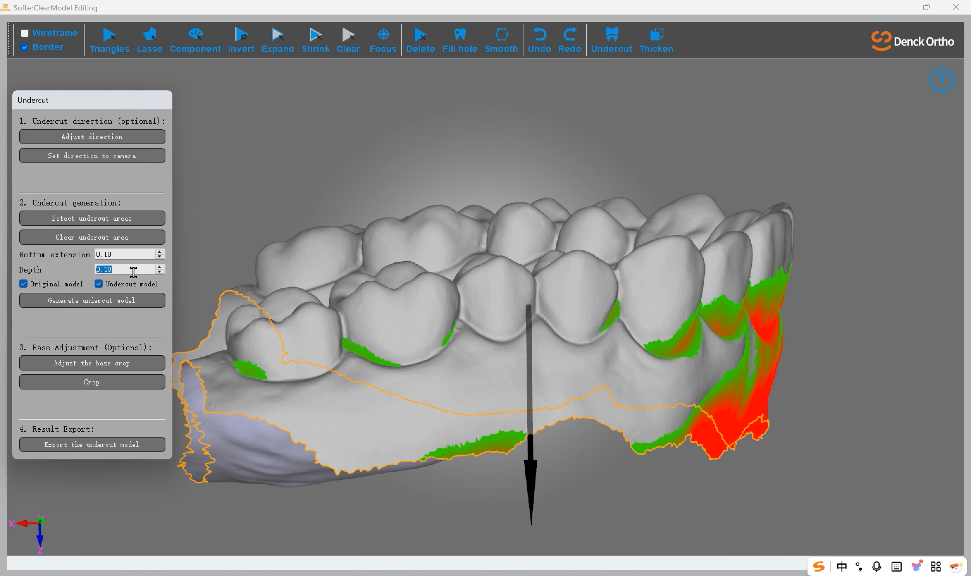
{"action": "scroll", "coordinate": [335, 294], "scroll_direction": "down", "scroll_amount": 1}
Generate the undercut model with 0.10 bottom extension and 0.30 depth, and view it from behind
{"action": "middle_click_drag", "start_coordinate": [442, 308], "coordinate": [539, 317]}
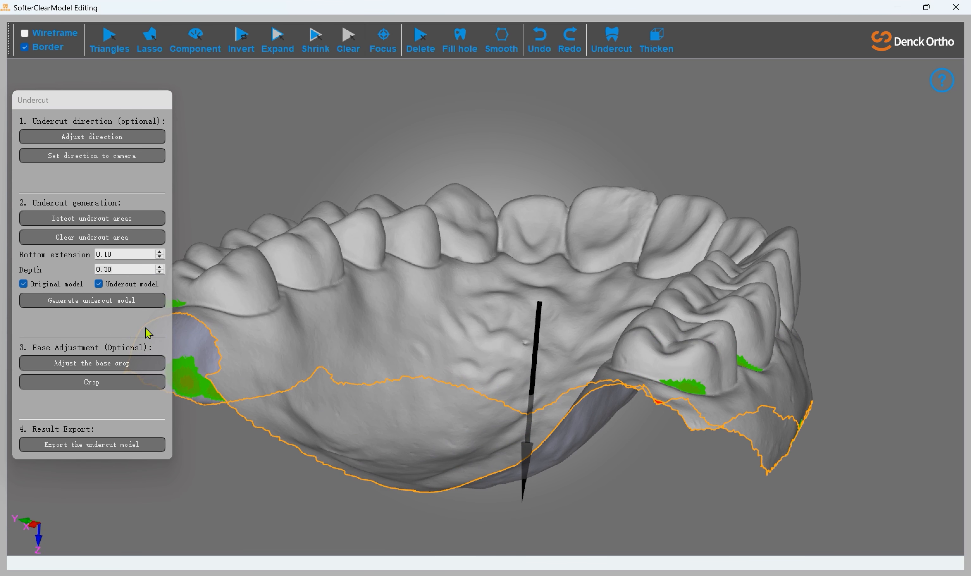
{"action": "left_click", "coordinate": [90, 303]}
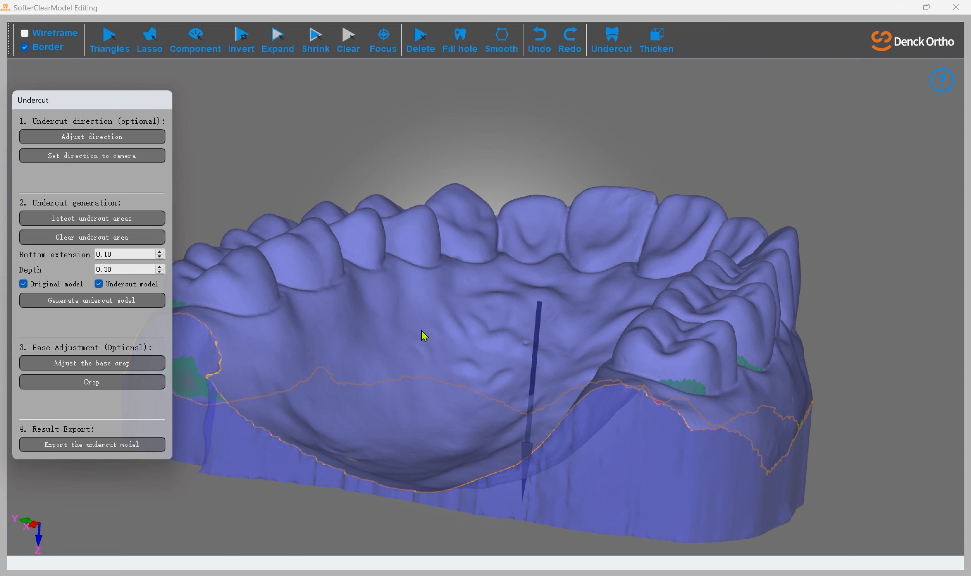
{"action": "middle_click_drag", "start_coordinate": [423, 336], "coordinate": [564, 274]}
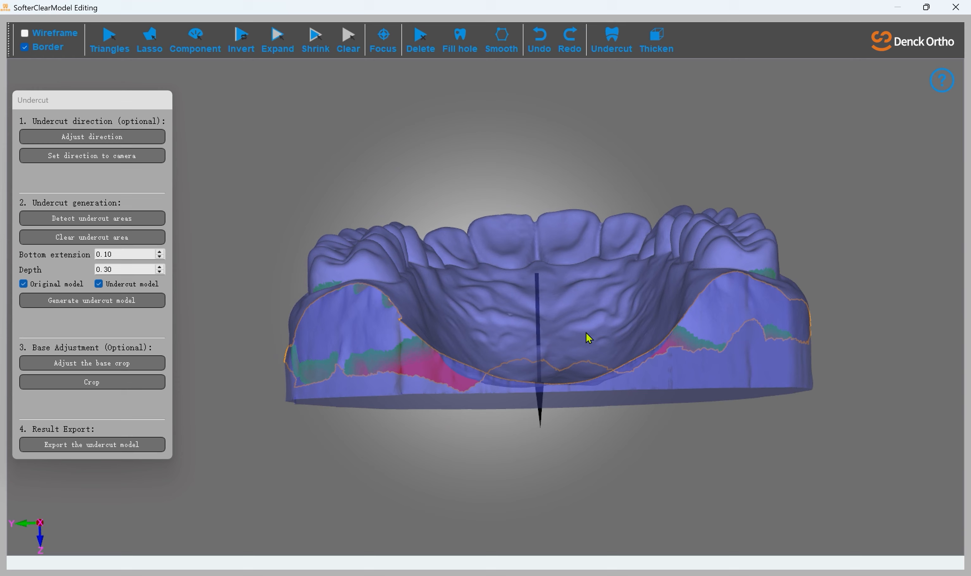
Position the base crop plane near the bottom of the upper undercut model and crop the base along it
{"action": "scroll", "coordinate": [618, 378], "scroll_direction": "up", "scroll_amount": 5}
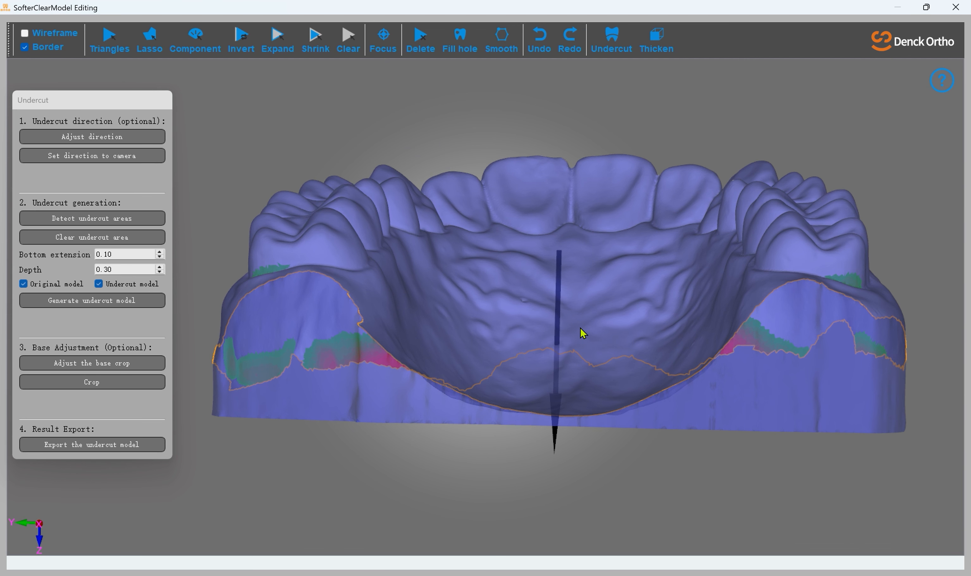
{"action": "middle_click_drag", "start_coordinate": [580, 328], "coordinate": [529, 265]}
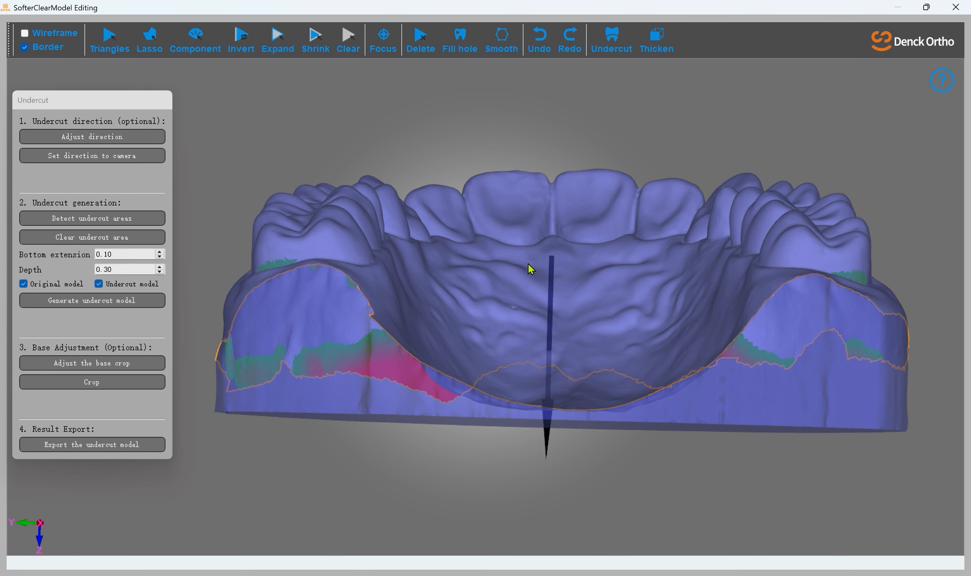
{"action": "left_click", "coordinate": [138, 363]}
{"action": "mouse_move", "coordinate": [555, 350]}
{"action": "left_mouse_down"}
{"action": "mouse_move", "coordinate": [557, 370]}
{"action": "mouse_move", "coordinate": [566, 344]}
{"action": "left_mouse_up"}
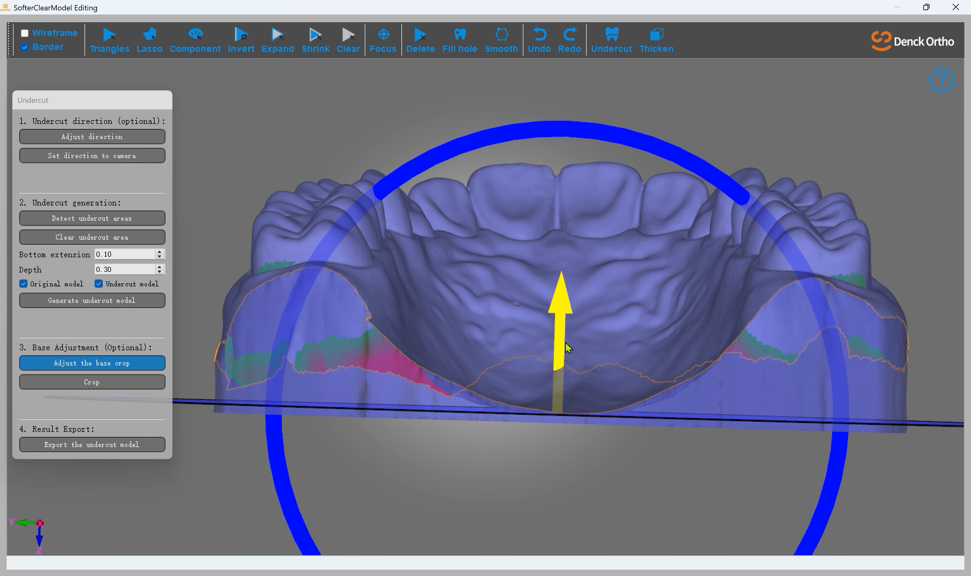
{"action": "middle_click_drag", "start_coordinate": [568, 350], "coordinate": [400, 330]}
{"action": "left_click_drag", "start_coordinate": [348, 405], "coordinate": [357, 367]}
{"action": "left_click_drag", "start_coordinate": [600, 360], "coordinate": [600, 351]}
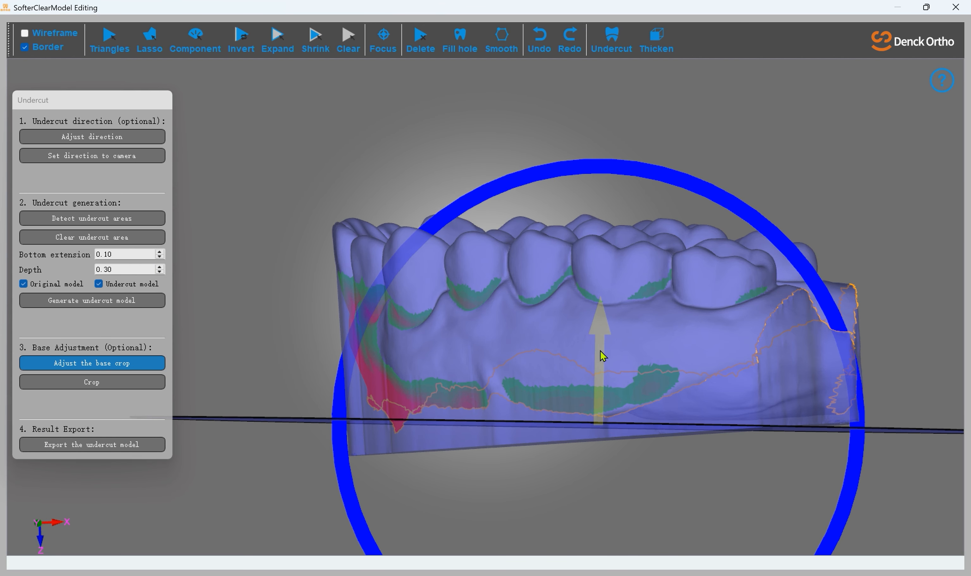
{"action": "left_click", "coordinate": [142, 385]}
{"action": "left_click", "coordinate": [562, 311]}
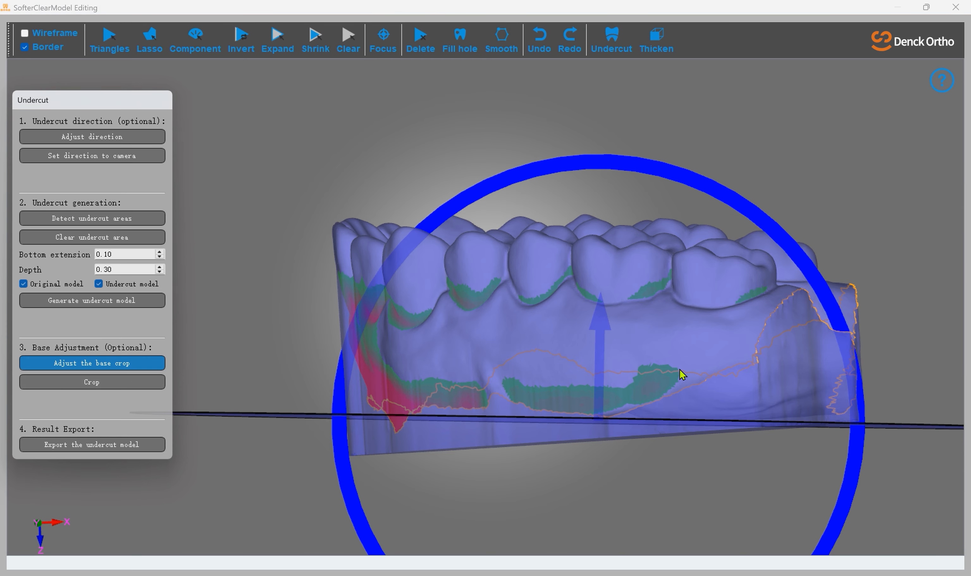
Export the cropped upper undercut model and close the model editor
{"action": "middle_click_drag", "start_coordinate": [646, 355], "coordinate": [425, 374]}
{"action": "scroll", "coordinate": [427, 376], "scroll_direction": "down", "scroll_amount": 4}
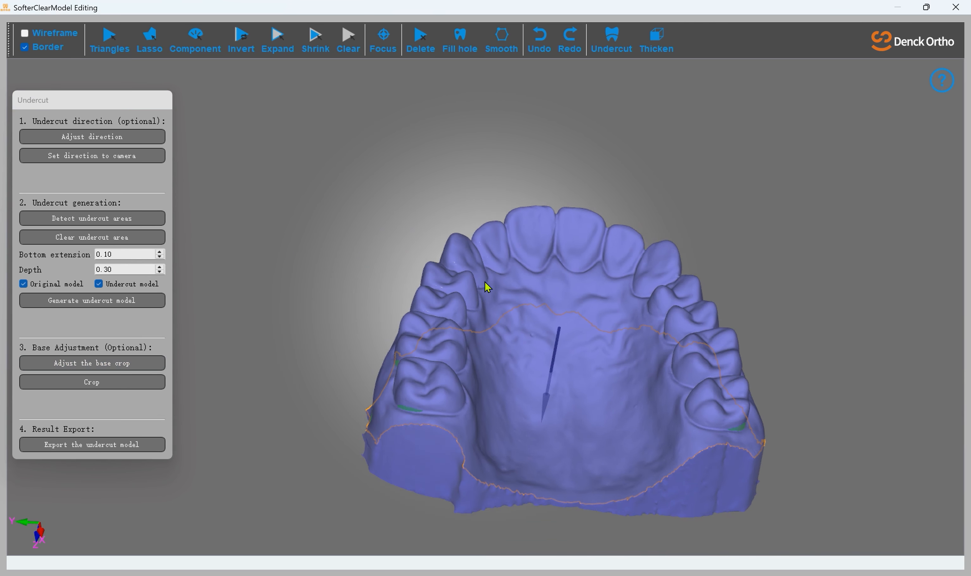
{"action": "left_click", "coordinate": [63, 449]}
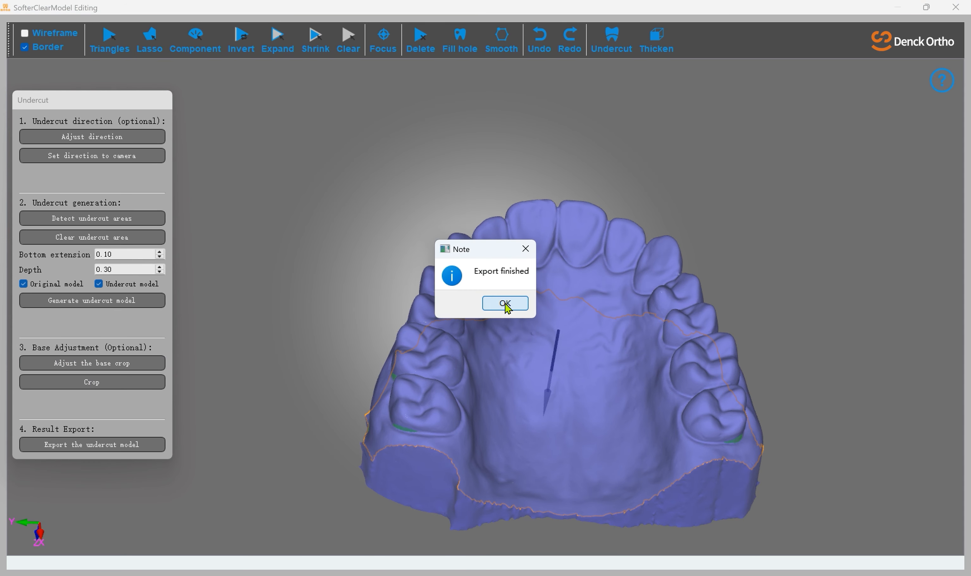
{"action": "left_click", "coordinate": [504, 304]}
{"action": "left_click", "coordinate": [956, 7]}
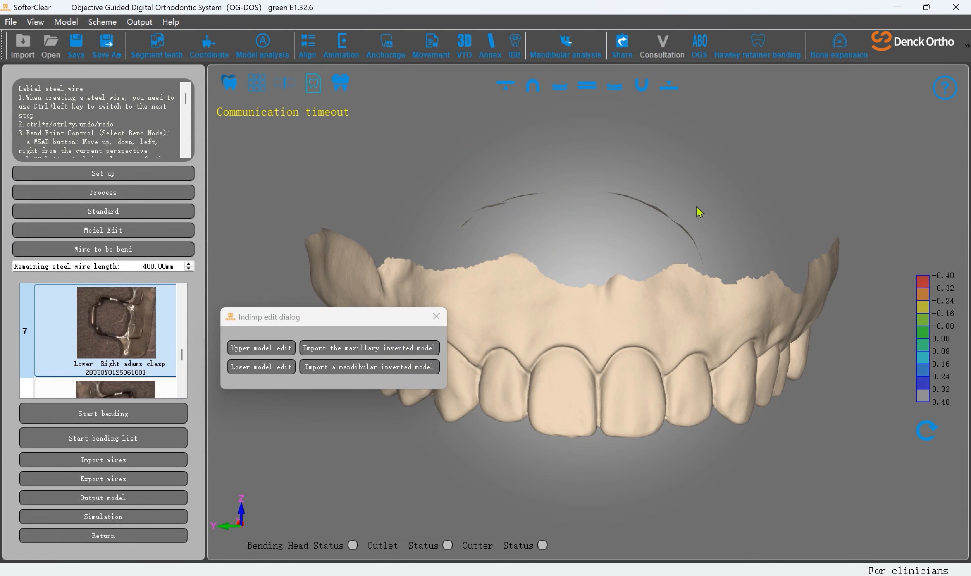
Open the lower model for editing and start the Undercut tool on it
{"action": "left_click_drag", "start_coordinate": [374, 317], "coordinate": [316, 279]}
{"action": "left_click_drag", "start_coordinate": [596, 263], "coordinate": [586, 213]}
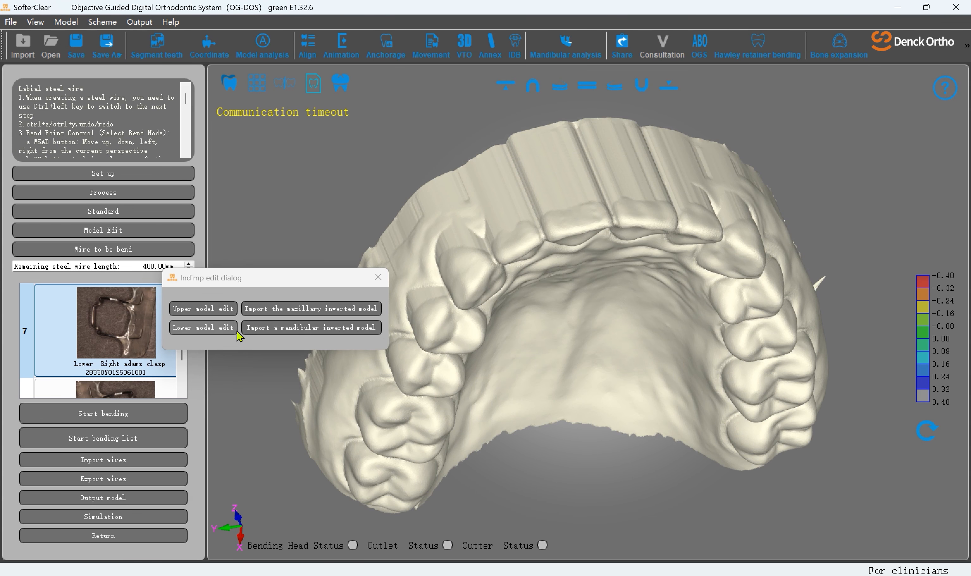
{"action": "left_click", "coordinate": [226, 331]}
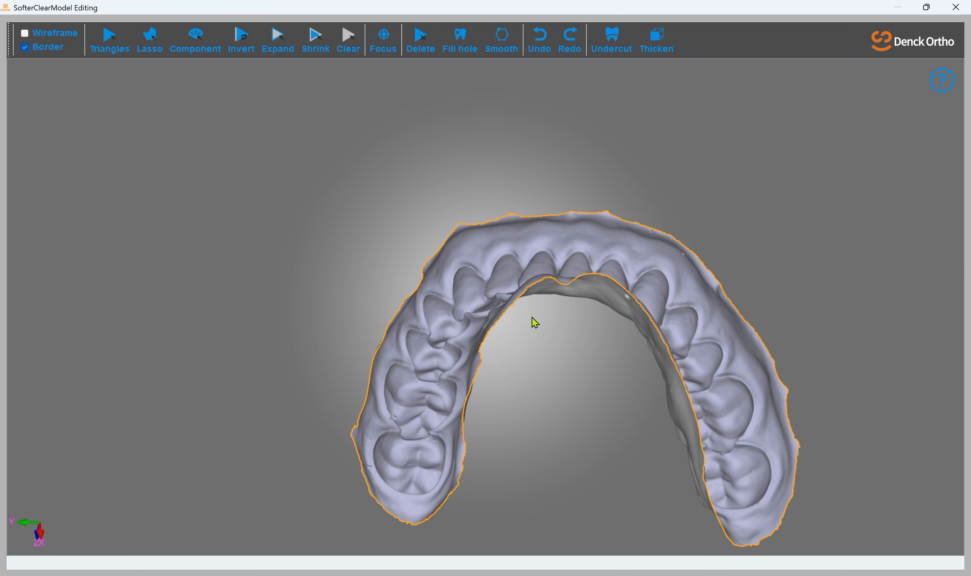
{"action": "mouse_move", "coordinate": [532, 260]}
{"action": "left_mouse_down"}
{"action": "mouse_move", "coordinate": [607, 191]}
{"action": "mouse_move", "coordinate": [543, 258]}
{"action": "left_mouse_up"}
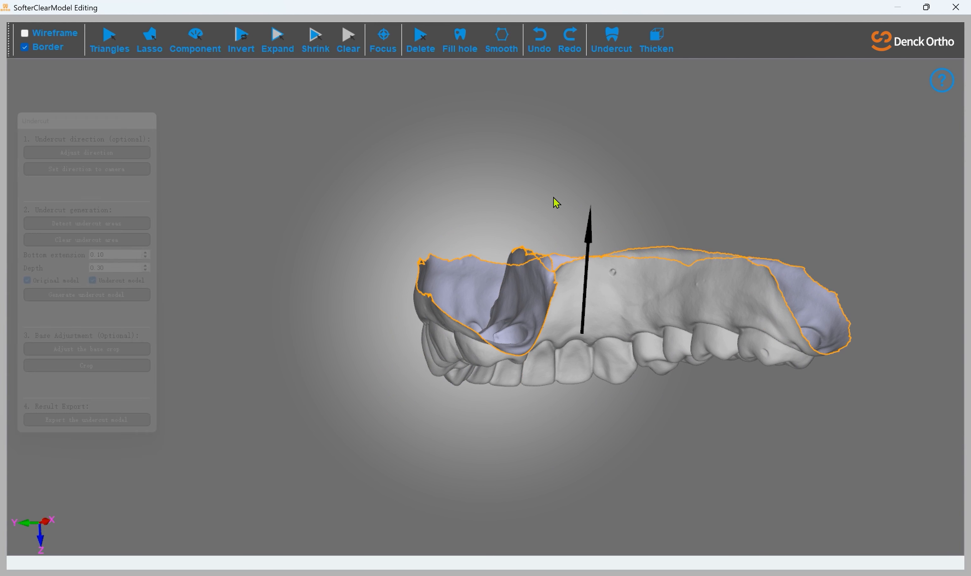
Set the undercut direction to the camera view facing the biting surfaces of the lower teeth
{"action": "middle_click_drag", "start_coordinate": [539, 218], "coordinate": [502, 136]}
{"action": "middle_click_drag", "start_coordinate": [495, 283], "coordinate": [611, 259]}
{"action": "scroll", "coordinate": [575, 260], "scroll_direction": "up", "scroll_amount": 1}
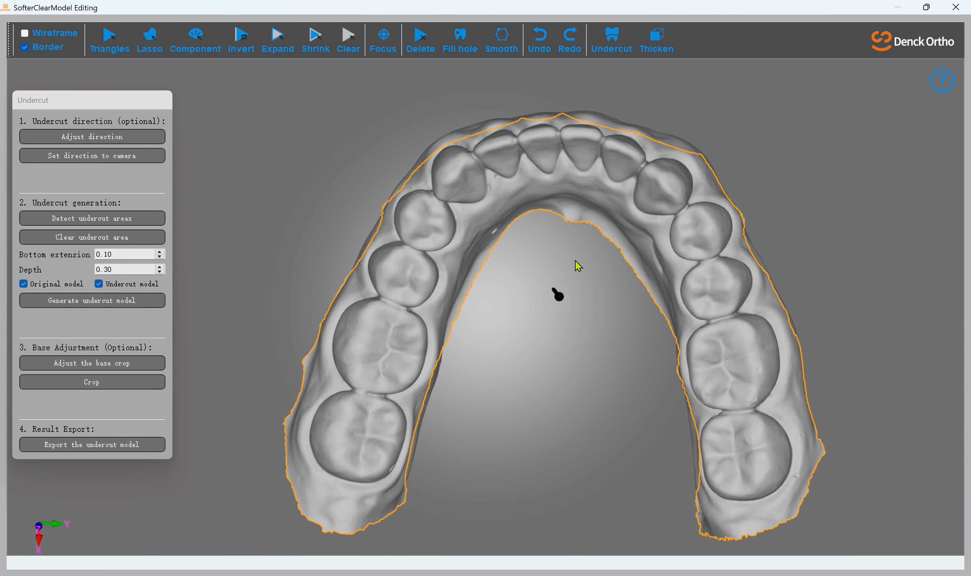
{"action": "left_click", "coordinate": [71, 155]}
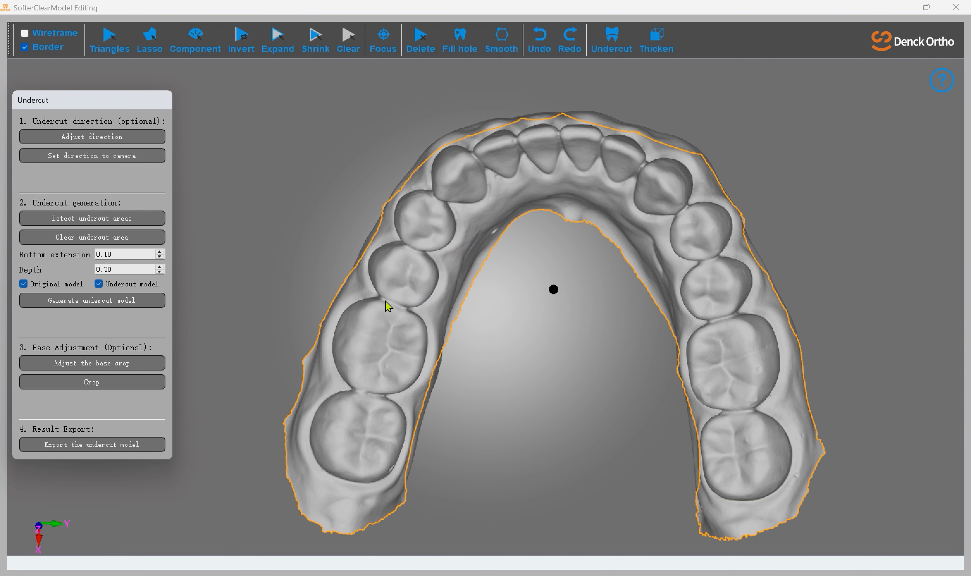
{"action": "left_click_drag", "start_coordinate": [565, 348], "coordinate": [569, 347]}
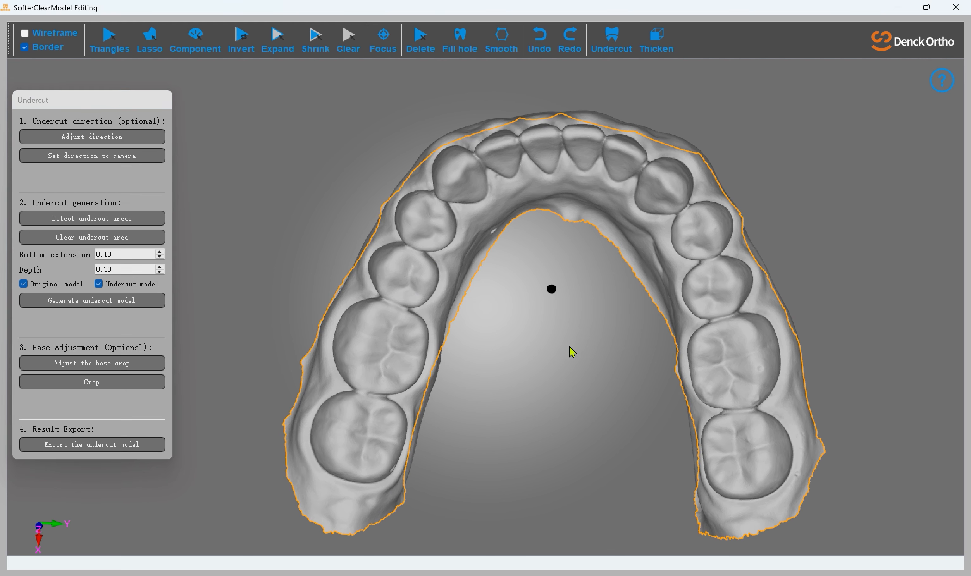
{"action": "left_click", "coordinate": [114, 156]}
Detect the undercut areas on the lower model and view them from behind
{"action": "left_click", "coordinate": [111, 219]}
{"action": "left_click", "coordinate": [521, 307]}
{"action": "left_click_drag", "start_coordinate": [557, 351], "coordinate": [642, 302]}
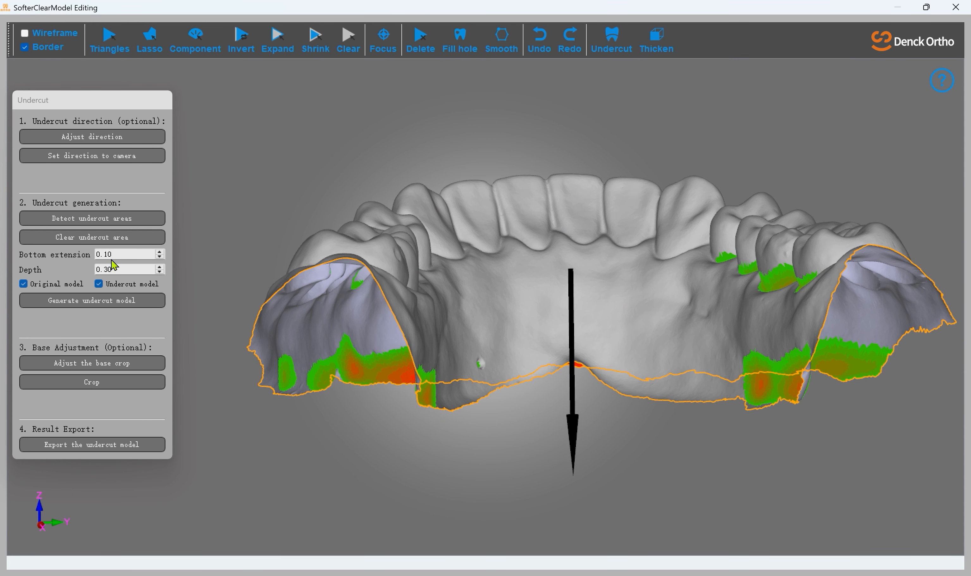
Try other undercut depths on the lower model, such as 0.00 and 0.20, and set the depth to 0.10
{"action": "left_click", "coordinate": [132, 269]}
{"action": "scroll", "coordinate": [132, 269], "scroll_direction": "up", "scroll_amount": 1}
{"action": "right_click", "coordinate": [133, 270]}
{"action": "left_click", "coordinate": [125, 271]}
{"action": "scroll", "coordinate": [129, 269], "scroll_direction": "up", "scroll_amount": 4}
{"action": "scroll", "coordinate": [129, 269], "scroll_direction": "down", "scroll_amount": 8}
{"action": "scroll", "coordinate": [129, 269], "scroll_direction": "up", "scroll_amount": 1}
{"action": "left_click_drag", "start_coordinate": [492, 316], "coordinate": [214, 286]}
{"action": "scroll", "coordinate": [136, 269], "scroll_direction": "down", "scroll_amount": 1}
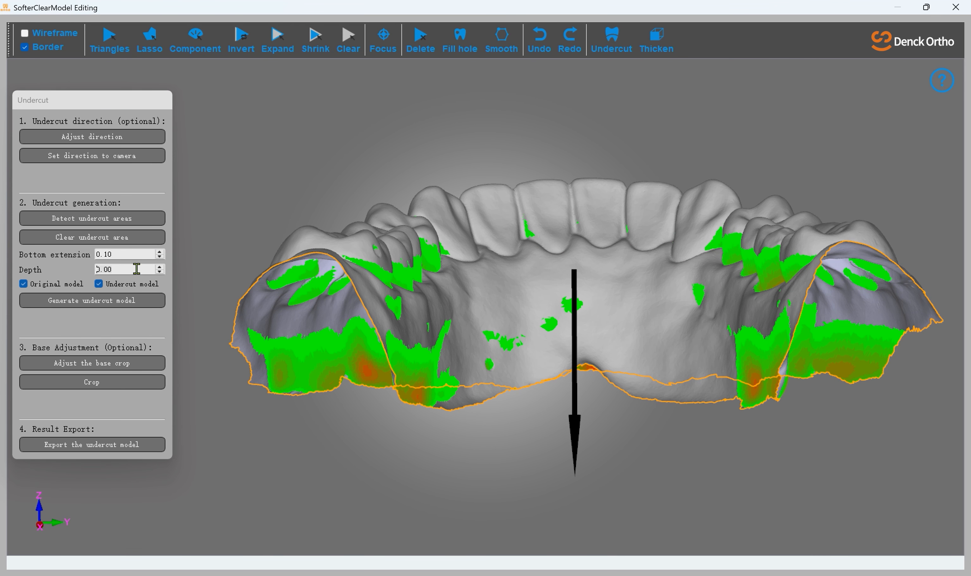
{"action": "scroll", "coordinate": [137, 269], "scroll_direction": "up", "scroll_amount": 3}
{"action": "scroll", "coordinate": [137, 269], "scroll_direction": "down", "scroll_amount": 2}
{"action": "scroll", "coordinate": [136, 269], "scroll_direction": "up", "scroll_amount": 1}
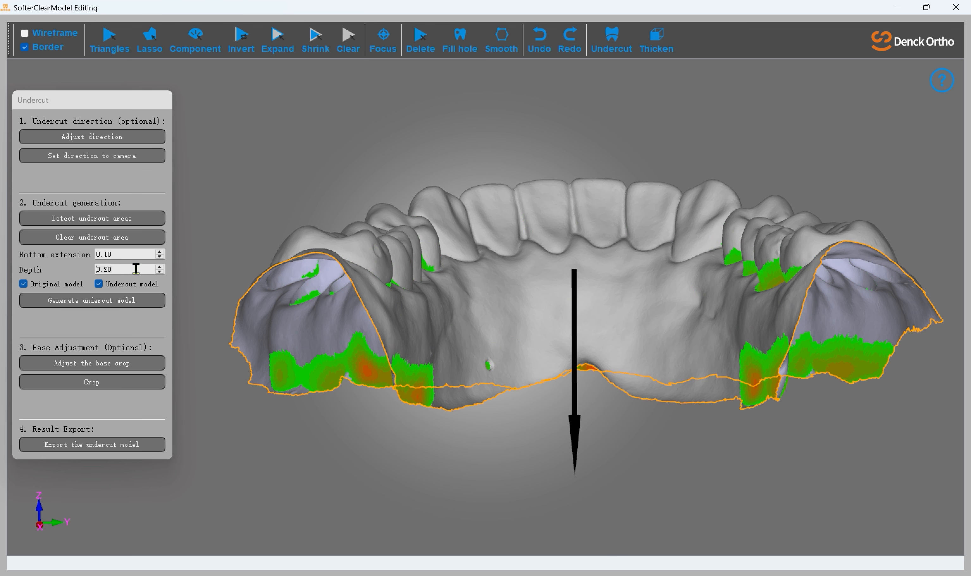
{"action": "scroll", "coordinate": [137, 269], "scroll_direction": "down", "scroll_amount": 1}
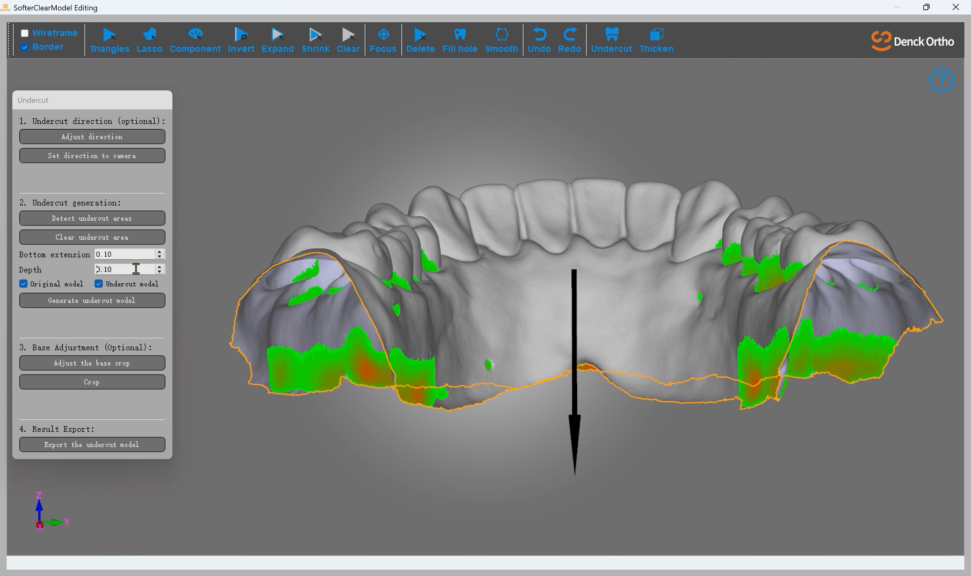
Generate the lower undercut model with 0.10 bottom extension and 0.10 depth
{"action": "left_click_drag", "start_coordinate": [419, 351], "coordinate": [521, 324]}
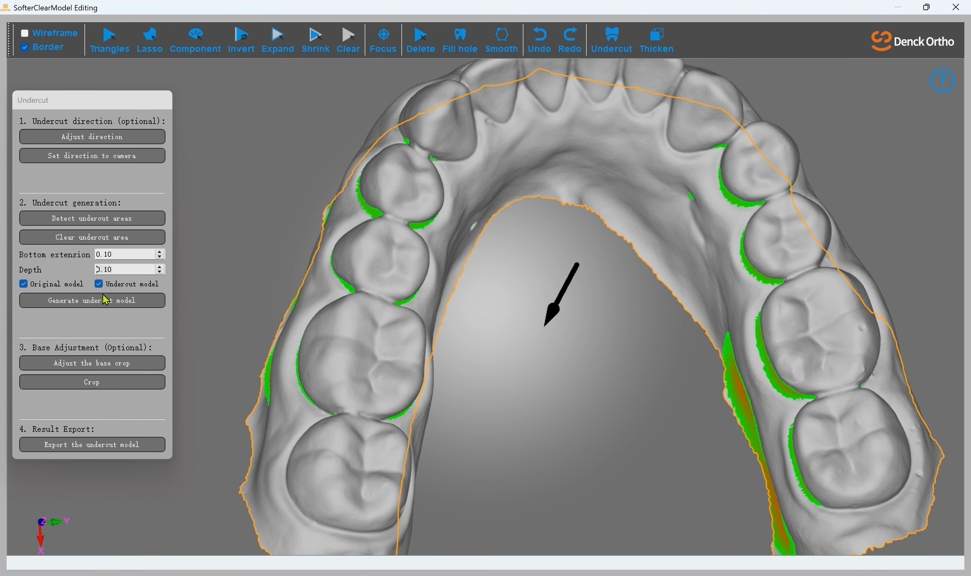
{"action": "left_click", "coordinate": [105, 224]}
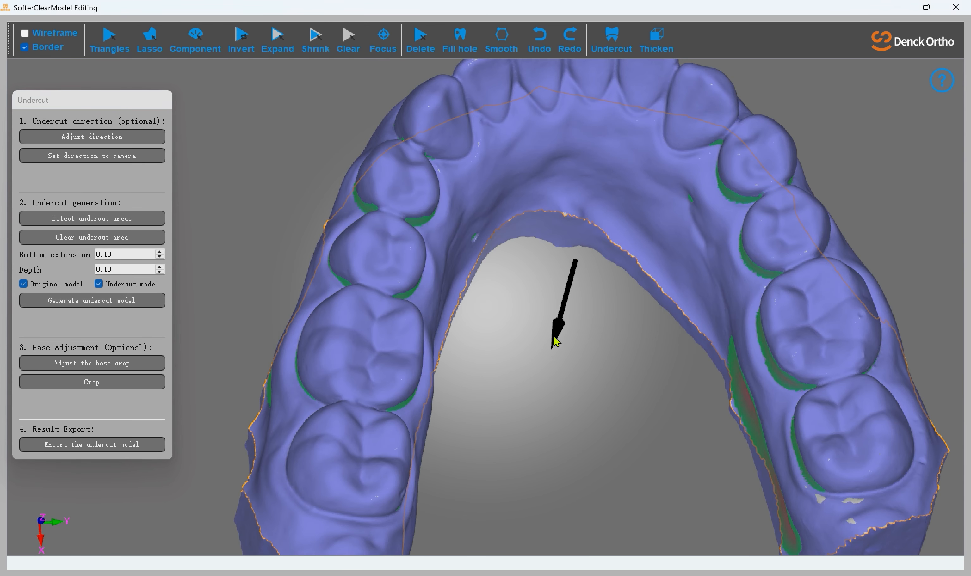
{"action": "left_click_drag", "start_coordinate": [555, 342], "coordinate": [607, 310]}
Show the base crop plane on the lower undercut model and tilt it along the model's bottom
{"action": "left_click", "coordinate": [120, 362]}
{"action": "left_click_drag", "start_coordinate": [733, 358], "coordinate": [643, 347]}
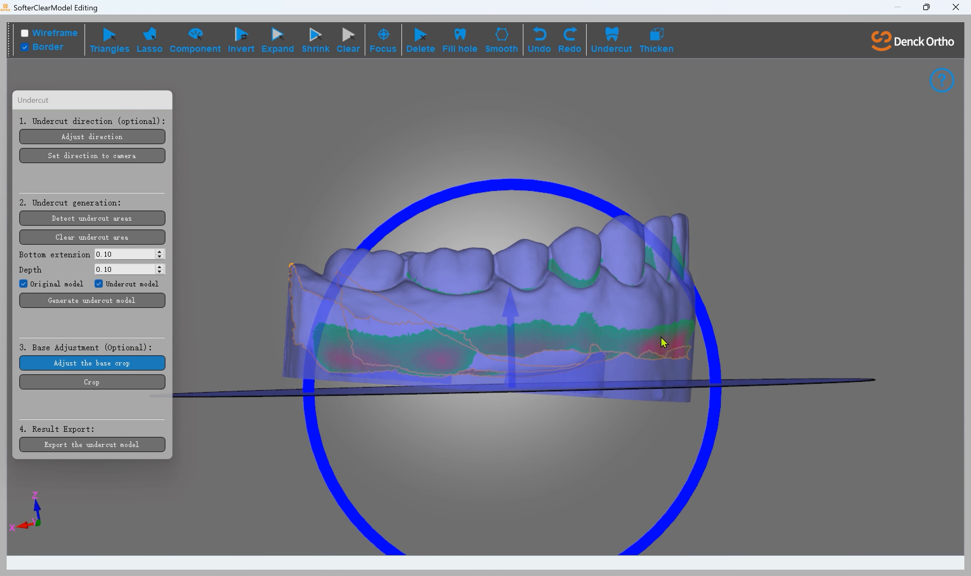
{"action": "left_click_drag", "start_coordinate": [710, 338], "coordinate": [713, 371]}
{"action": "left_click_drag", "start_coordinate": [609, 343], "coordinate": [605, 371]}
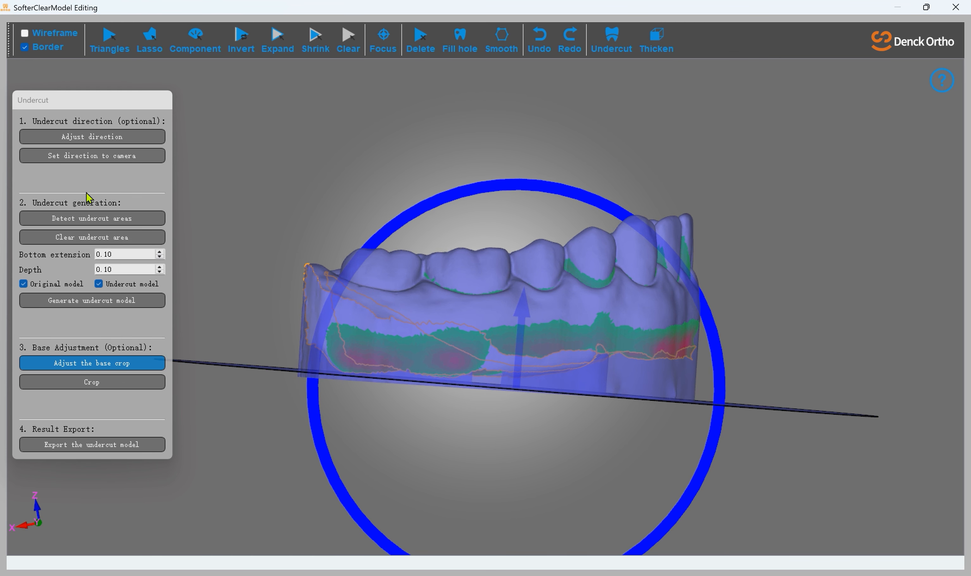
Clear the undercut areas on the lower model and turn off the base crop adjustment
{"action": "left_click", "coordinate": [101, 237]}
{"action": "left_click_drag", "start_coordinate": [493, 347], "coordinate": [560, 349]}
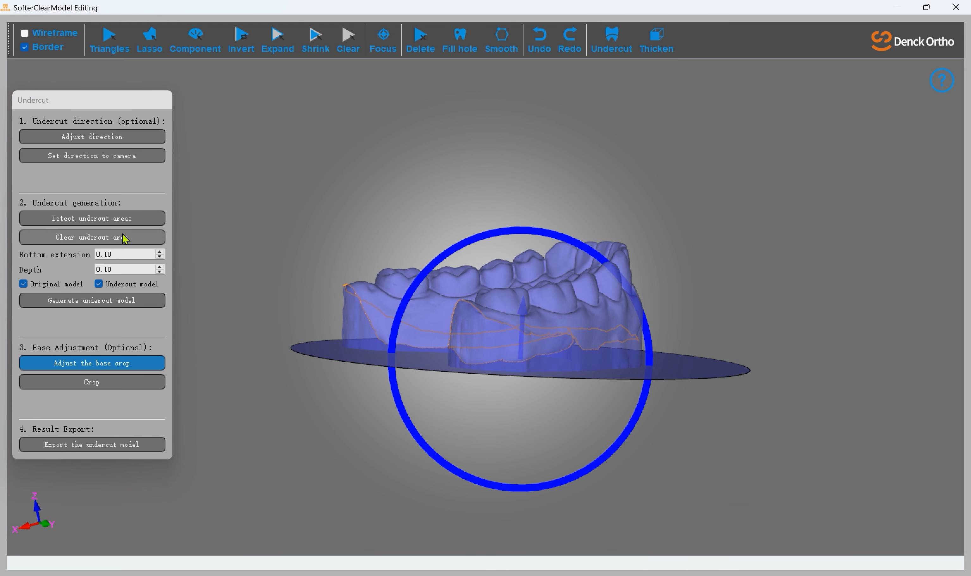
{"action": "left_click", "coordinate": [112, 363]}
{"action": "mouse_move", "coordinate": [461, 297]}
{"action": "left_mouse_down"}
{"action": "mouse_move", "coordinate": [536, 288]}
{"action": "mouse_move", "coordinate": [514, 315]}
{"action": "mouse_move", "coordinate": [457, 307]}
{"action": "left_mouse_up"}
{"action": "left_click_drag", "start_coordinate": [451, 268], "coordinate": [173, 189]}
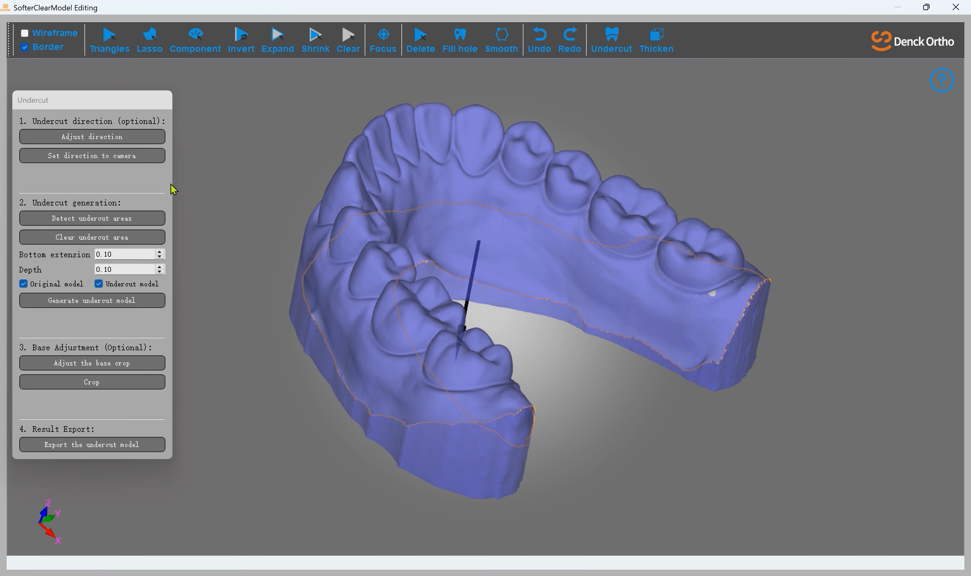
Adjust the undercut direction of the lower model from the side and detect the undercut areas again
{"action": "left_click", "coordinate": [119, 136]}
{"action": "left_click_drag", "start_coordinate": [687, 202], "coordinate": [701, 288]}
{"action": "left_click_drag", "start_coordinate": [744, 264], "coordinate": [749, 312]}
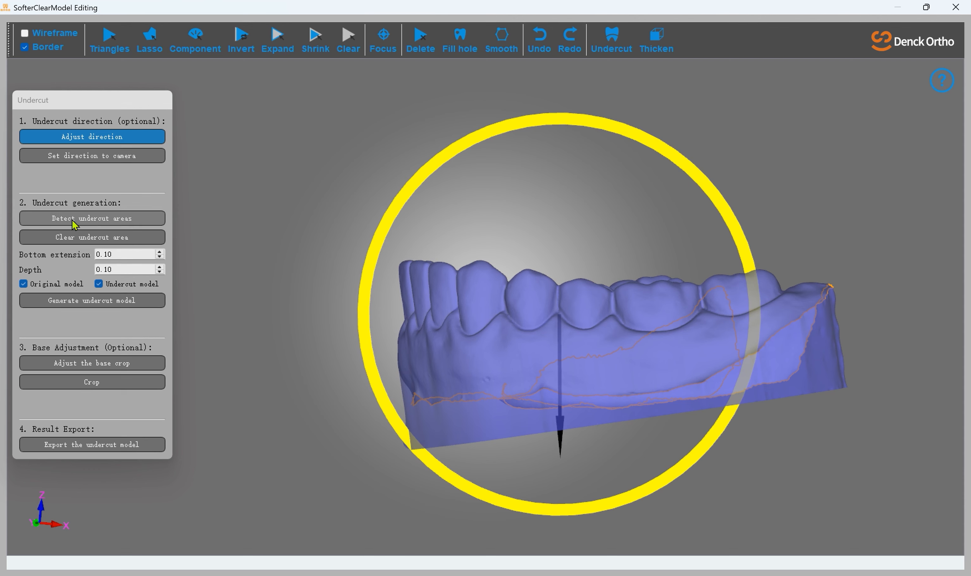
{"action": "left_click", "coordinate": [510, 305]}
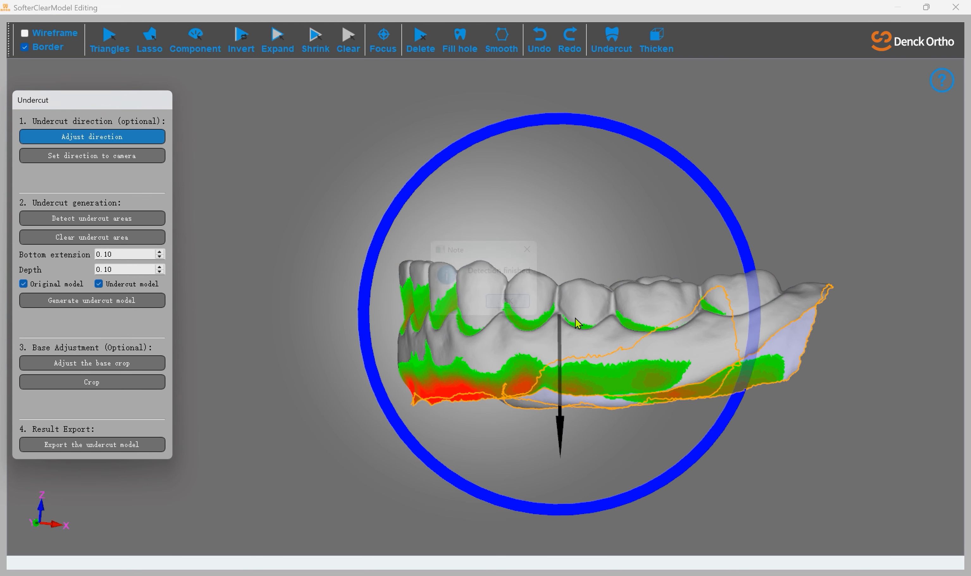
Generate the lower undercut model with 0.10 depth and crop its base with a plane raised above the model's bottom
{"action": "left_click", "coordinate": [102, 303]}
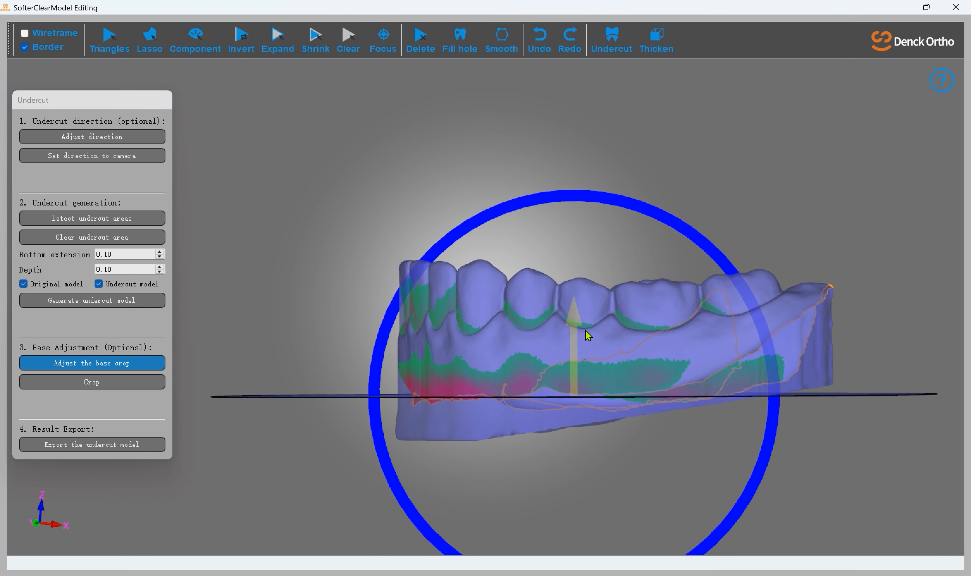
{"action": "left_click", "coordinate": [105, 384]}
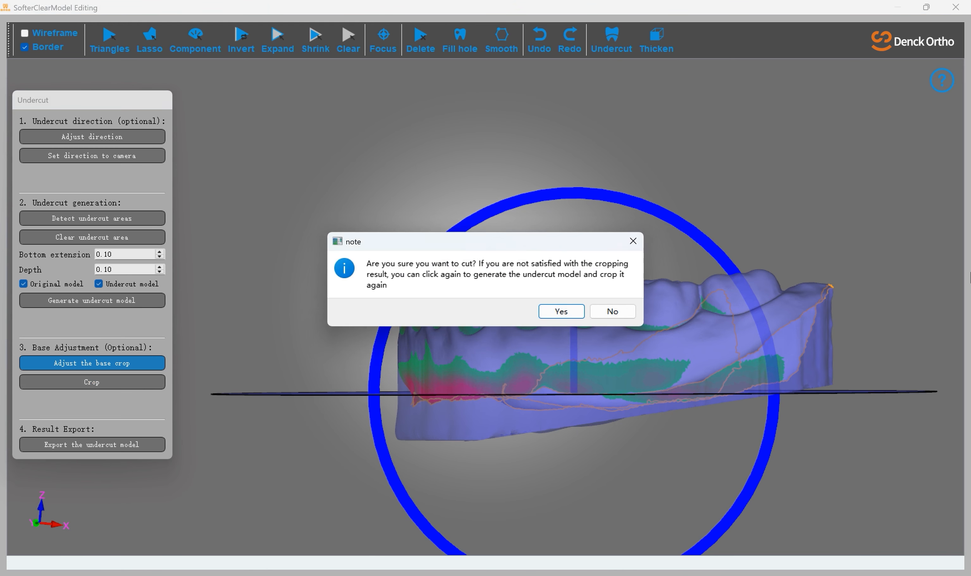
{"action": "left_click", "coordinate": [561, 311]}
Export the cropped lower undercut model and close the model editor
{"action": "left_click_drag", "start_coordinate": [612, 328], "coordinate": [414, 430]}
{"action": "left_click", "coordinate": [96, 442]}
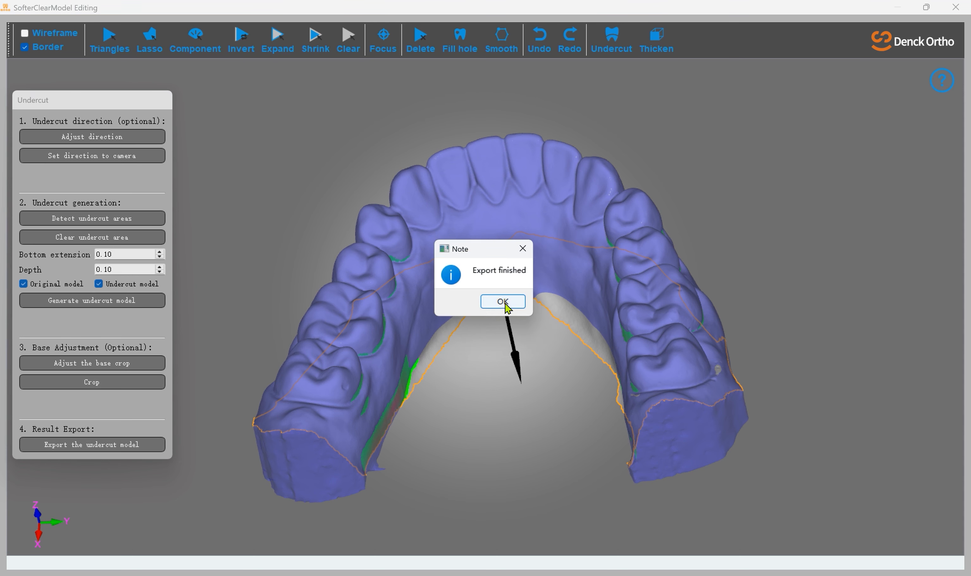
{"action": "left_click", "coordinate": [521, 306]}
{"action": "left_click", "coordinate": [956, 7]}
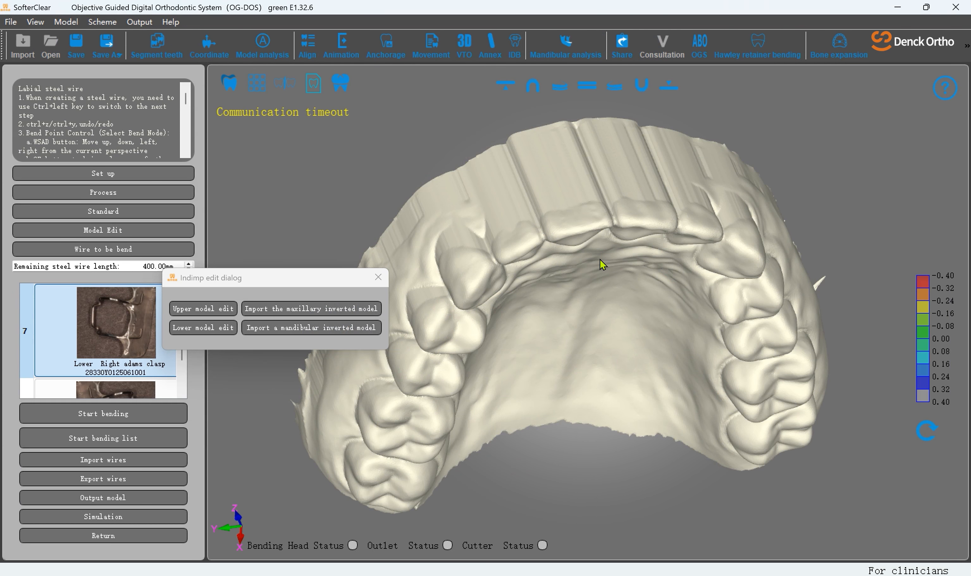
Show the lower jaw from its biting side and rotate it to examine the model with its steel wire
{"action": "left_click", "coordinate": [642, 86]}
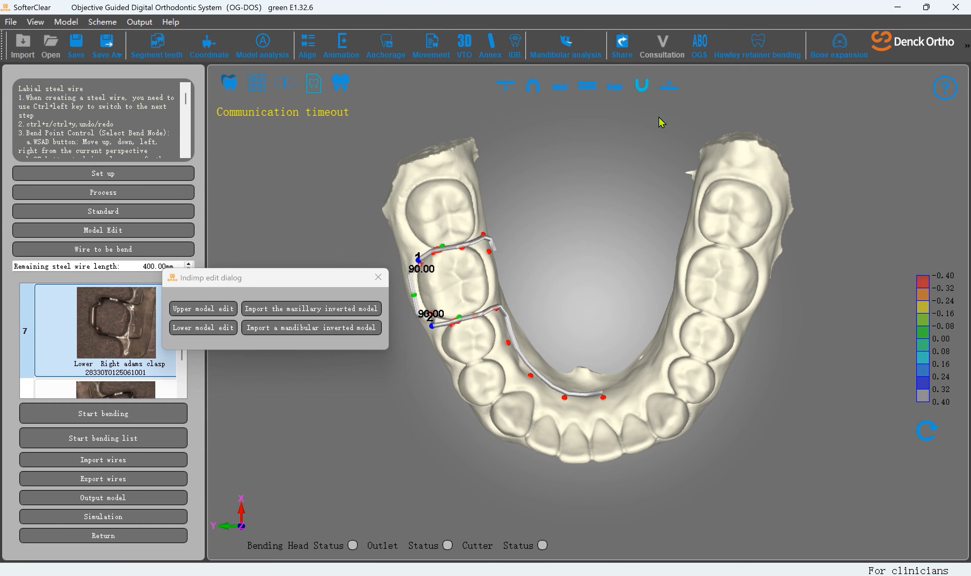
{"action": "left_click_drag", "start_coordinate": [605, 216], "coordinate": [629, 394]}
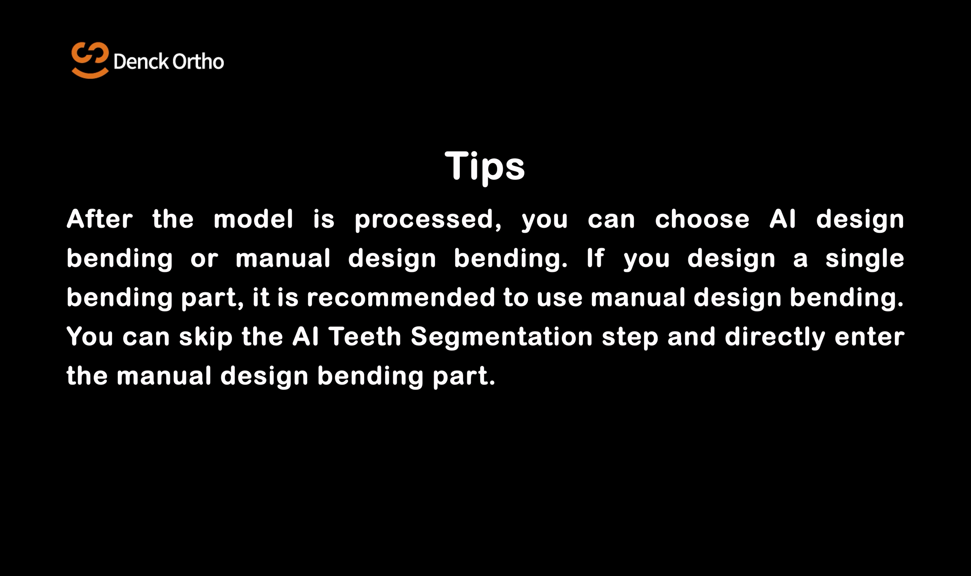